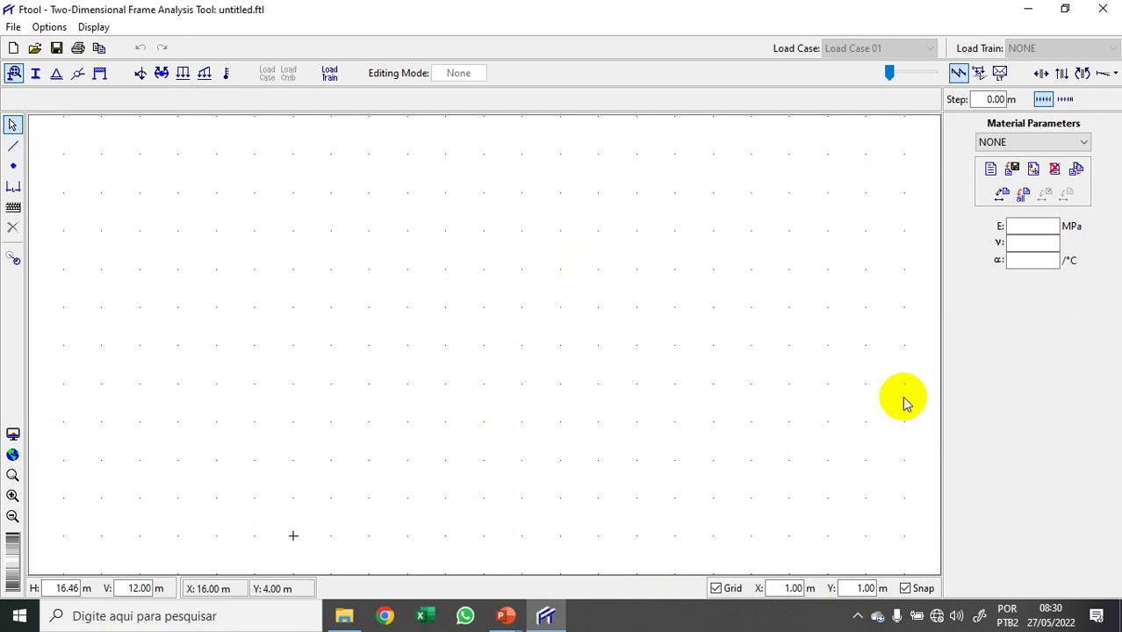
Switch to PowerPoint to examine the arch bridge geometry on the ATIVIDADE slide, and return to Ftool.
mouse_move(505, 616)
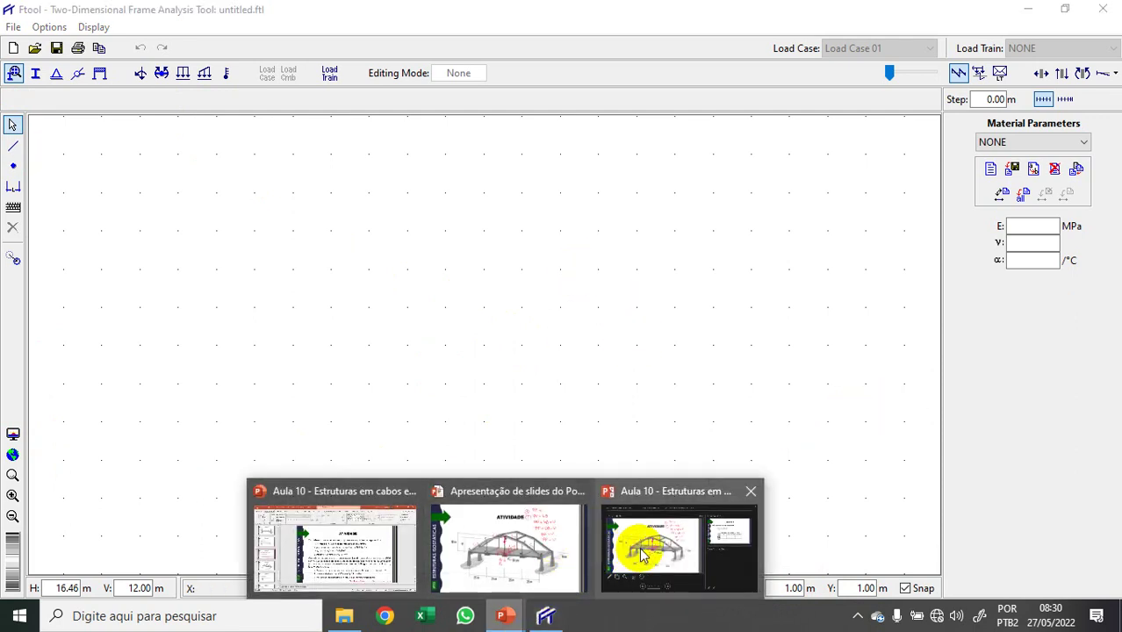
click(546, 541)
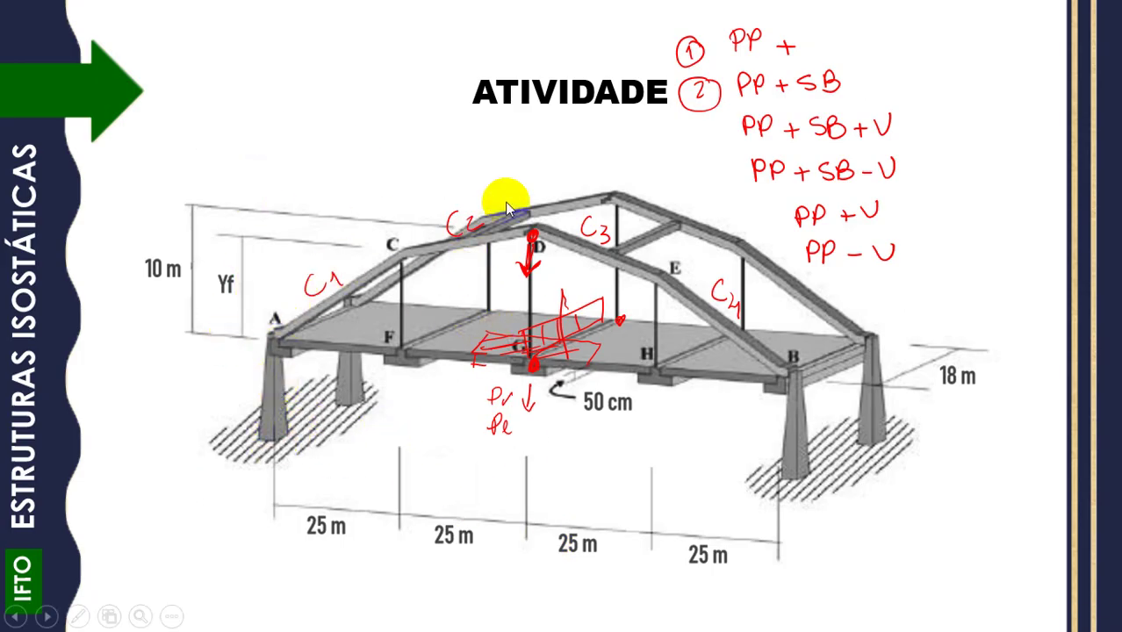
key(alt+Tab)
Draw the arch's first member from the origin to the grid point X 1.00 m, Y 1.00 m.
click(13, 146)
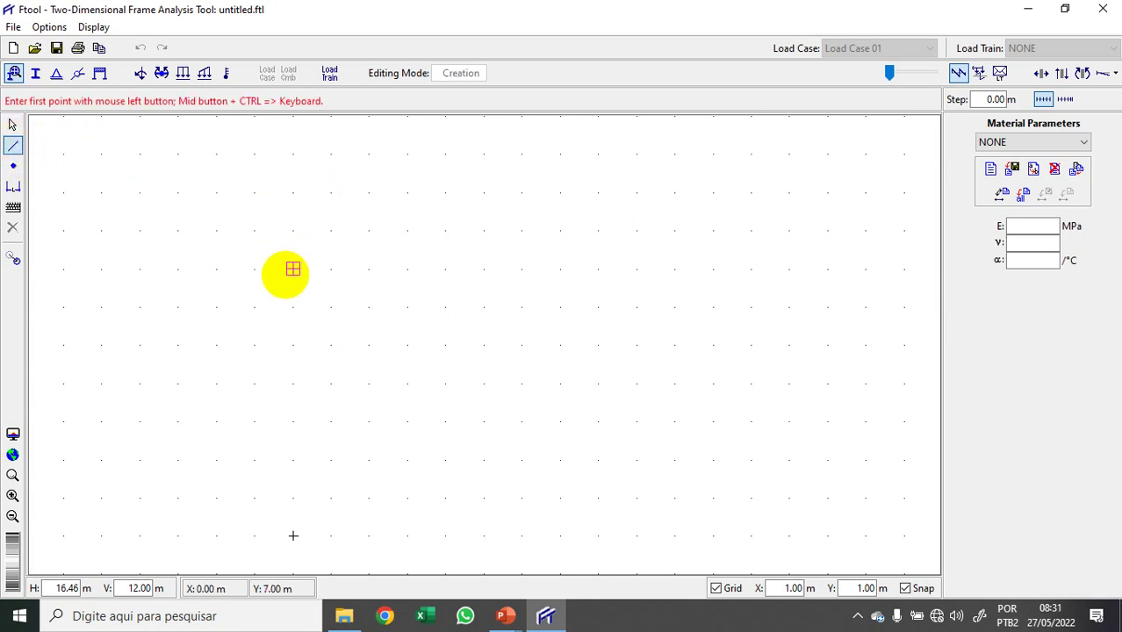
scroll(368, 188, down, 3)
scroll(342, 392, up, 4)
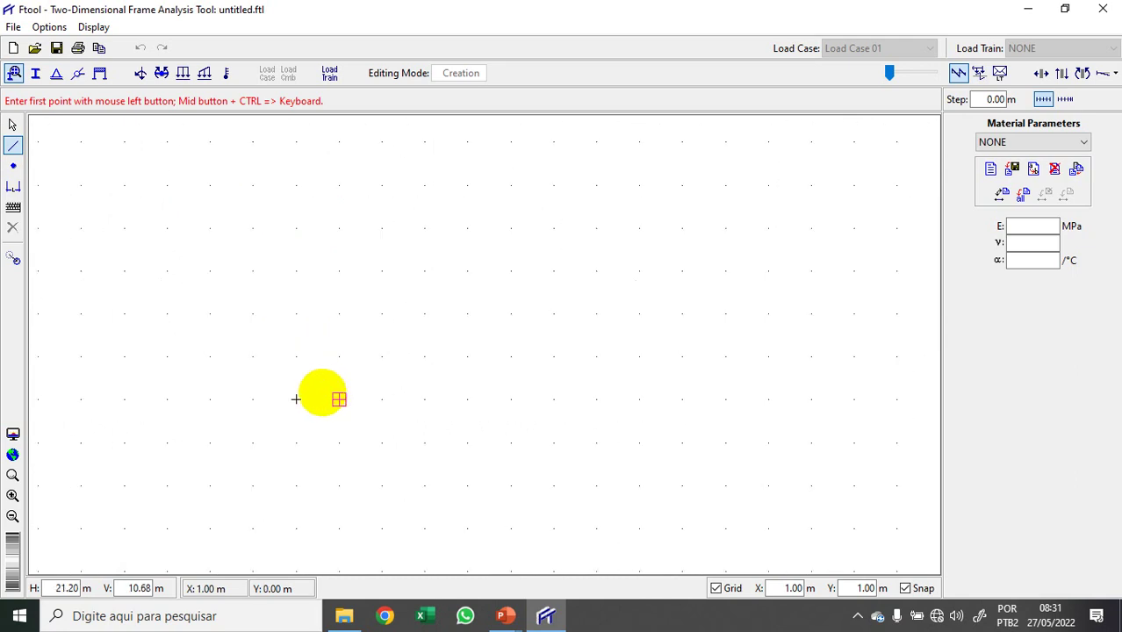
click(296, 398)
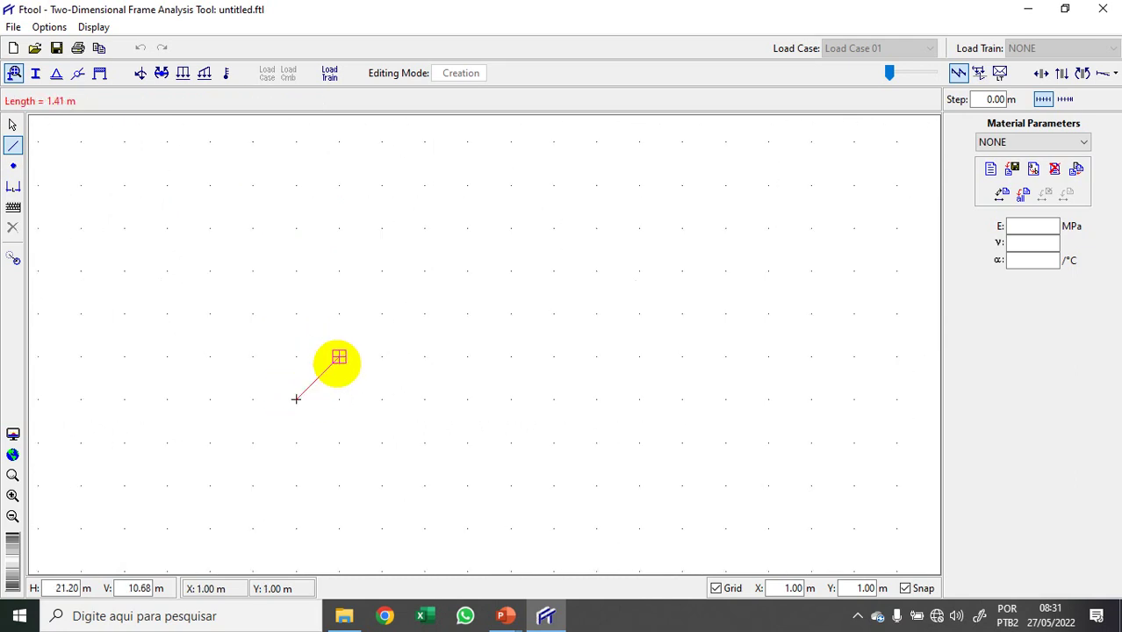
click(339, 358)
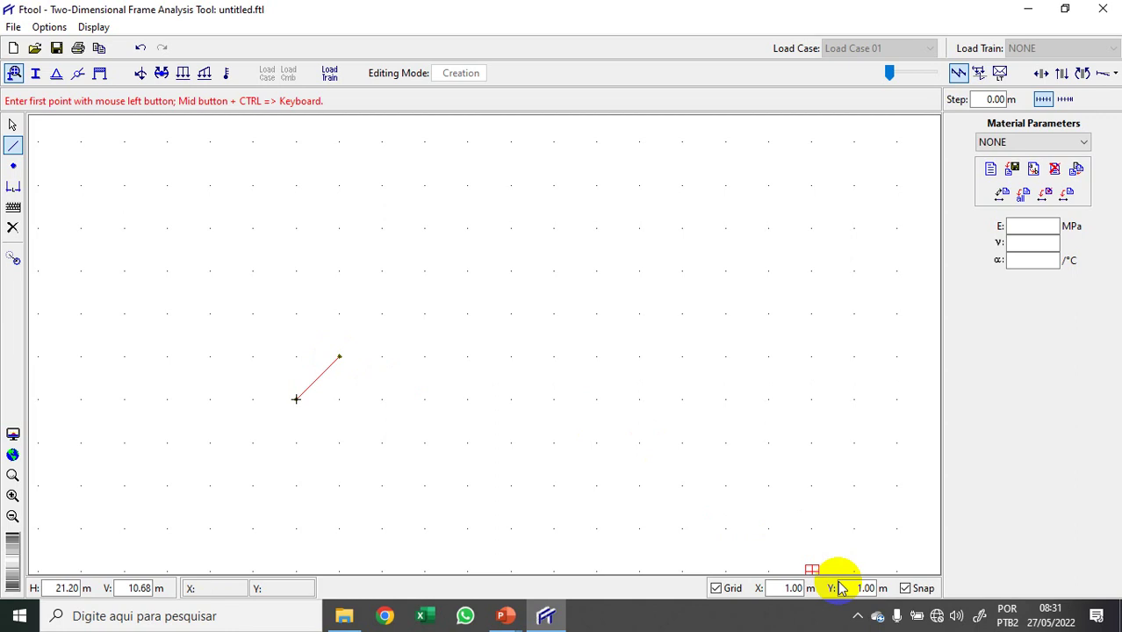
Set the vertical grid spacing to 0.50 m and draw the remaining members from (1, 1) through (2, 1.5) and (3, 1) to (4, 0).
drag(859, 586, 868, 588)
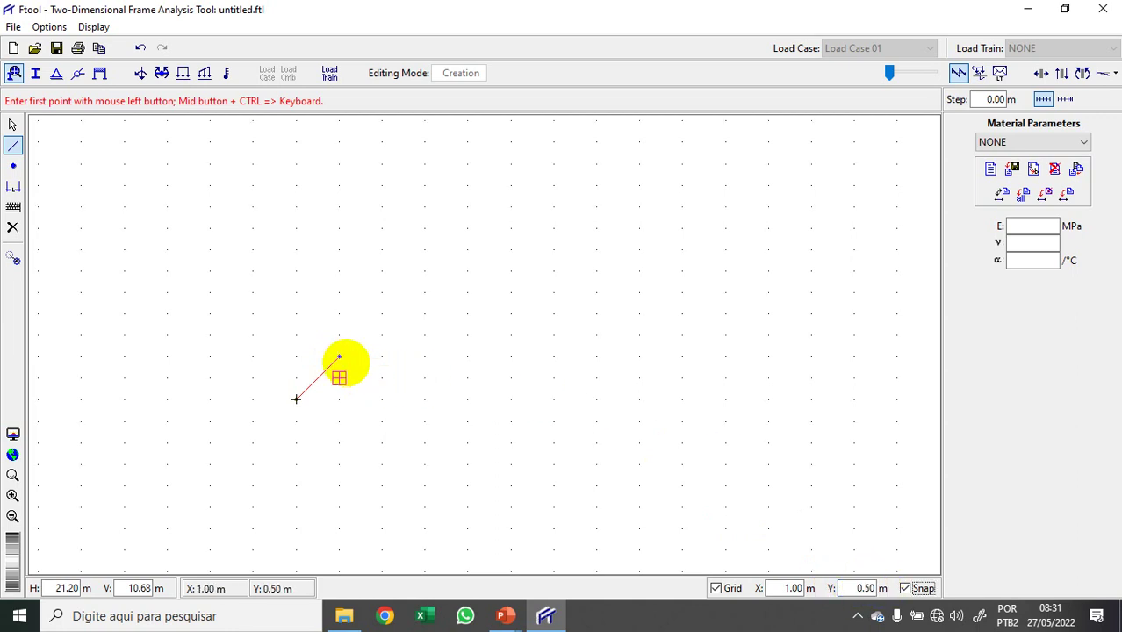
click(339, 358)
click(382, 336)
click(382, 337)
click(425, 356)
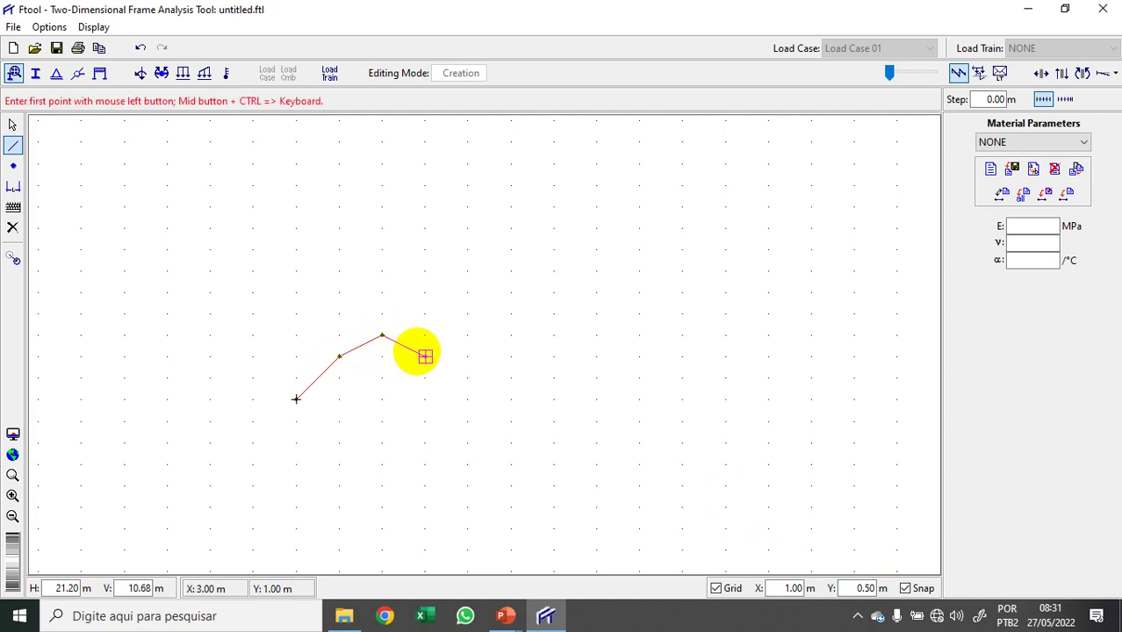
click(425, 356)
click(468, 400)
key(Escape)
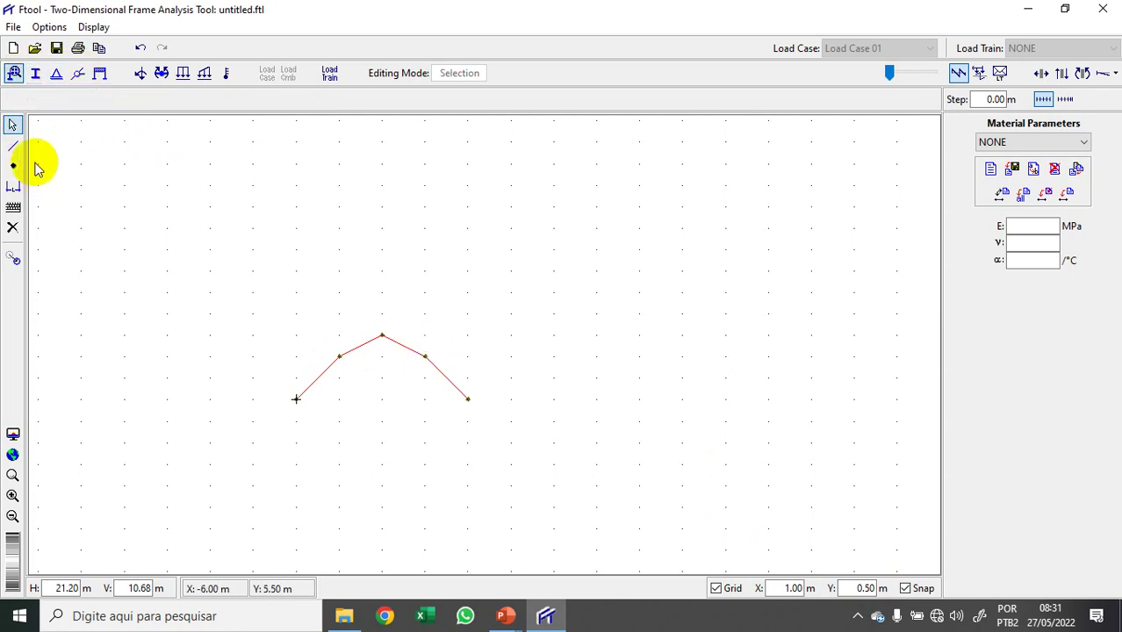
Assign pinned supports to the arch's two end nodes, fixing displacement in X and Y.
click(58, 75)
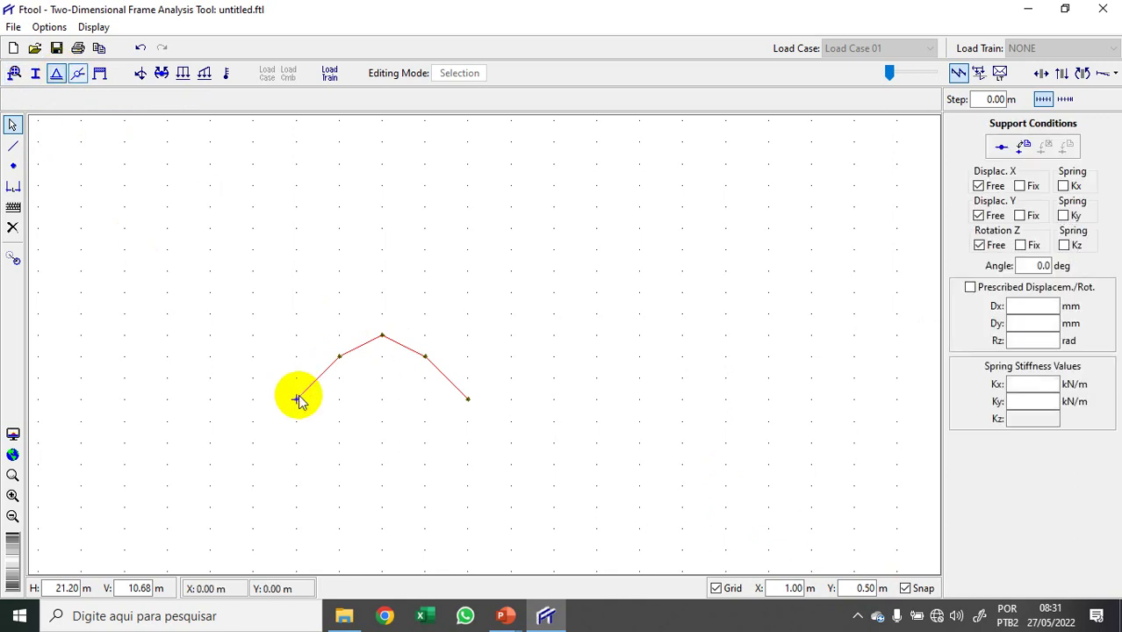
drag(518, 423, 268, 402)
click(296, 400)
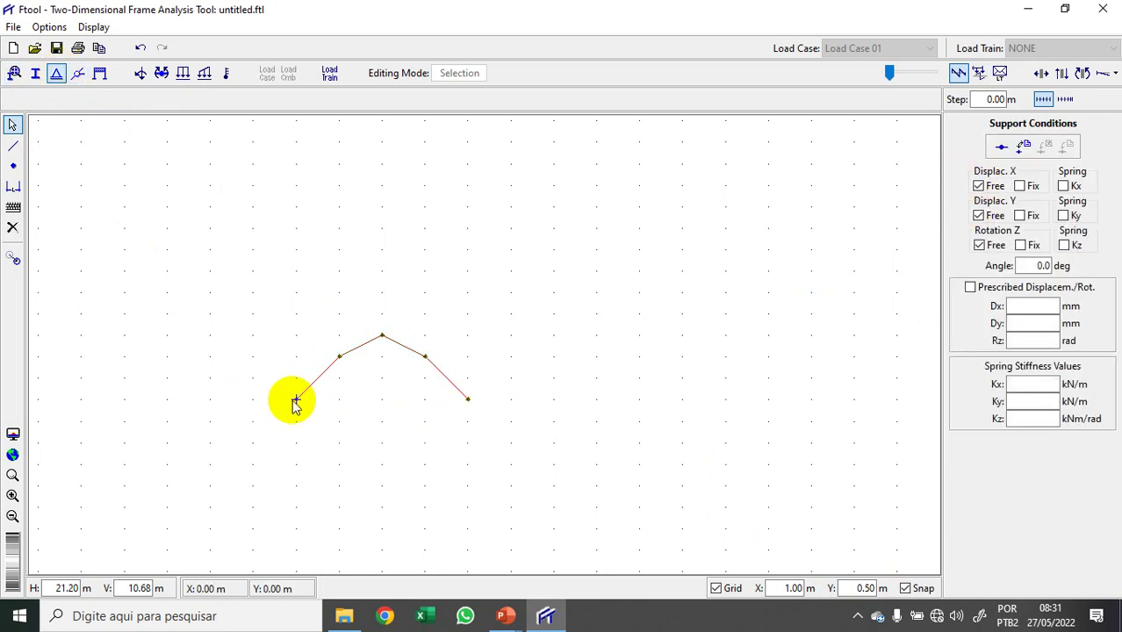
drag(433, 393, 538, 418)
click(1023, 186)
click(1024, 216)
click(1067, 147)
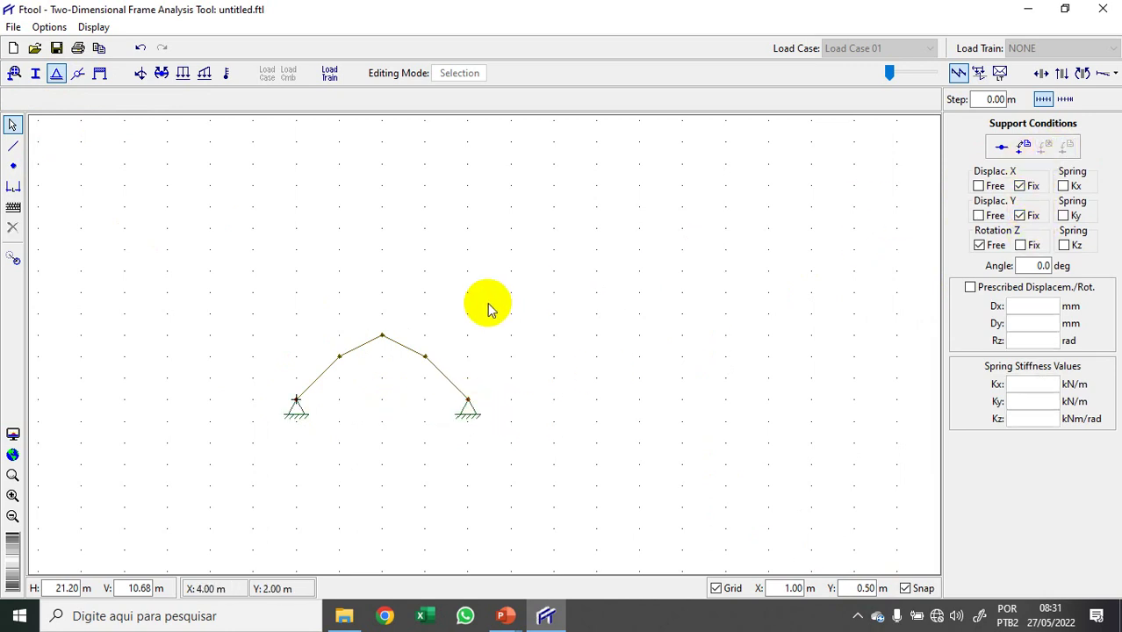
Create a material labelled "a" of type Concrete Isotropic.
click(13, 73)
click(989, 169)
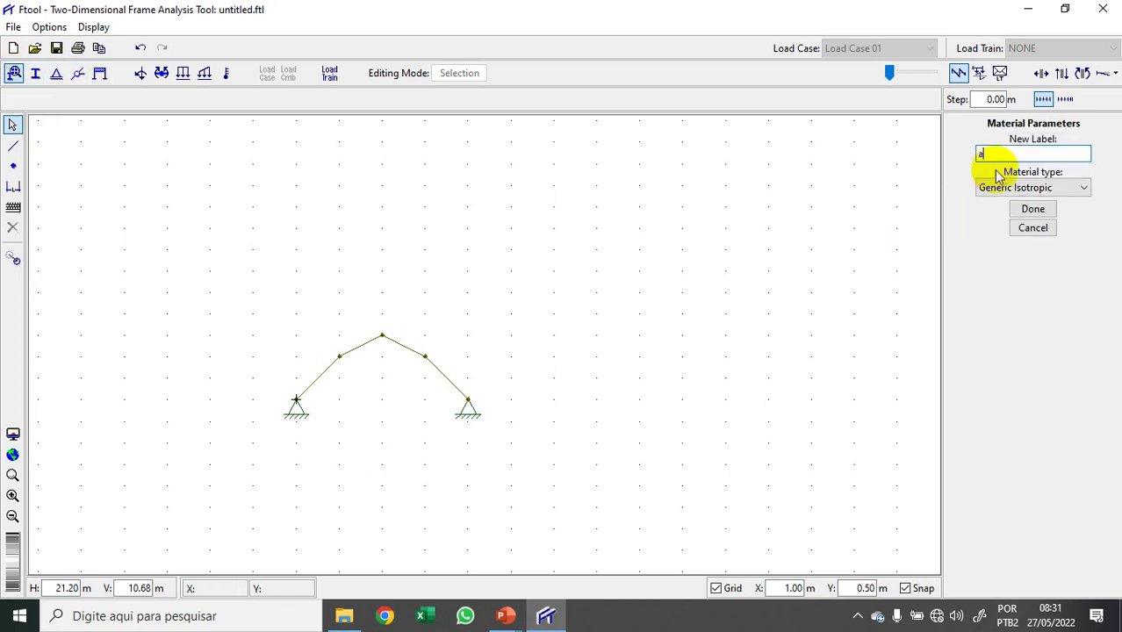
click(999, 186)
click(1020, 228)
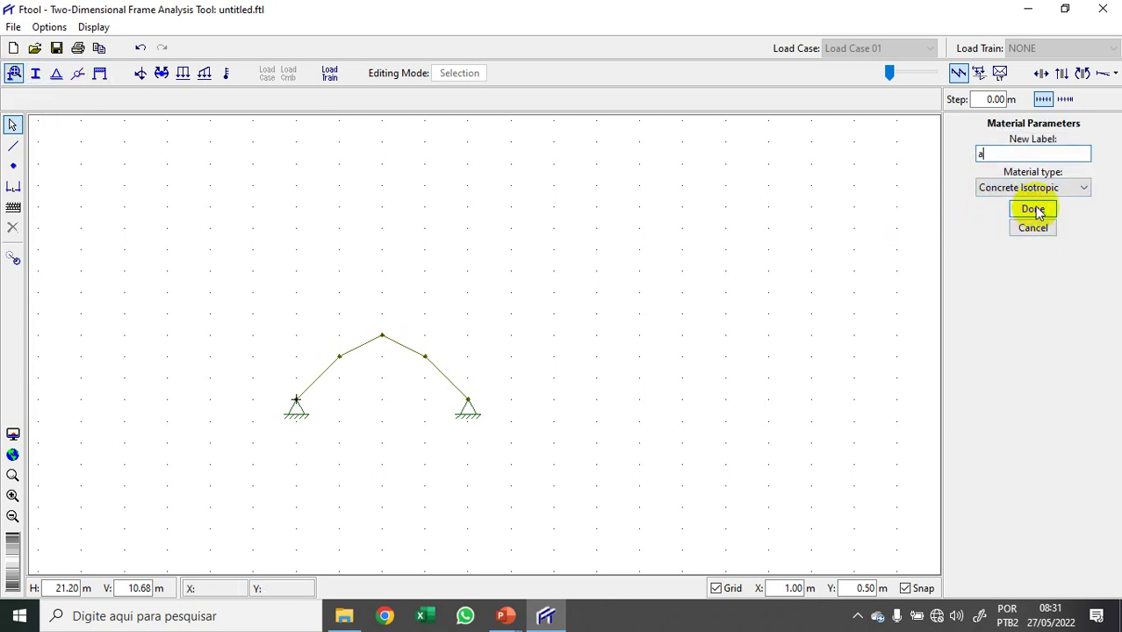
click(1030, 209)
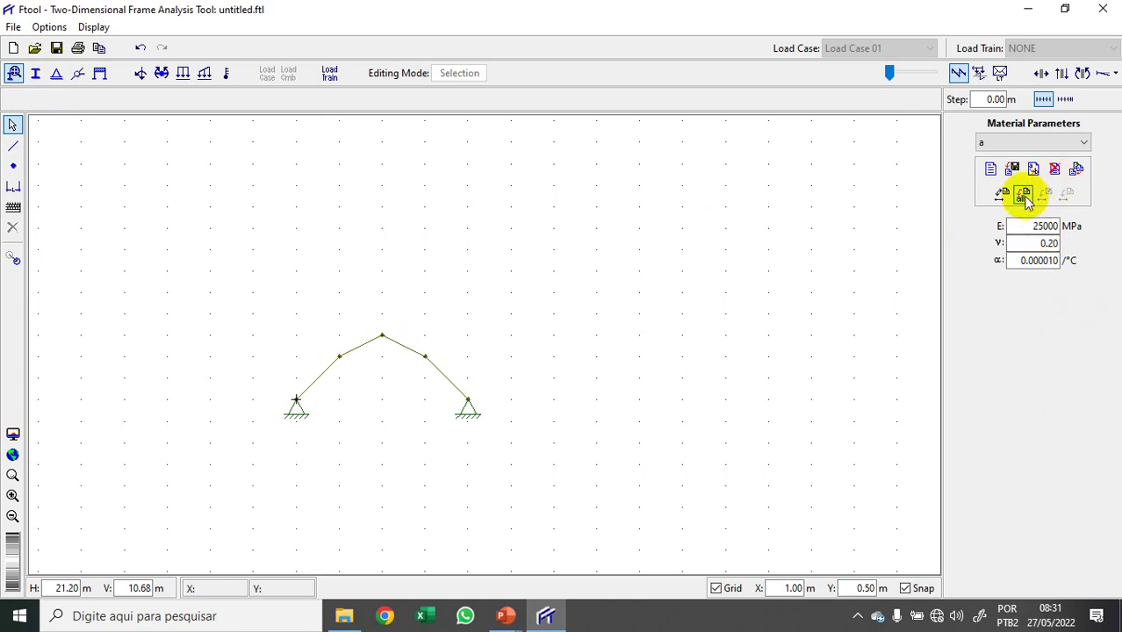
Create a rectangular section labelled "aaa" with height d and width b both 5000 mm.
click(35, 73)
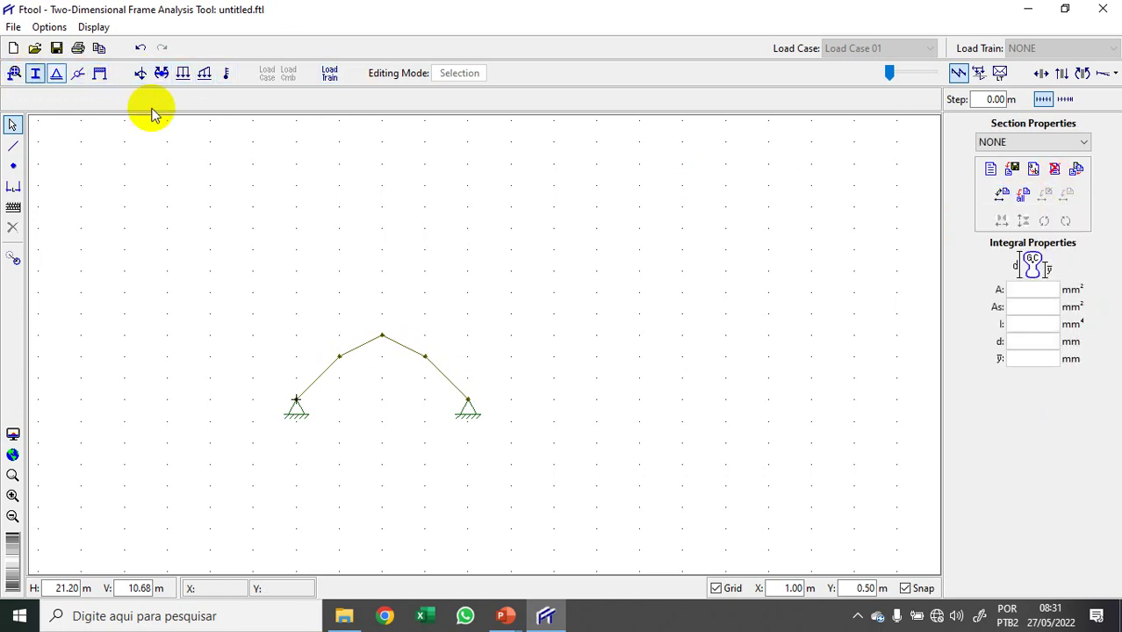
click(991, 167)
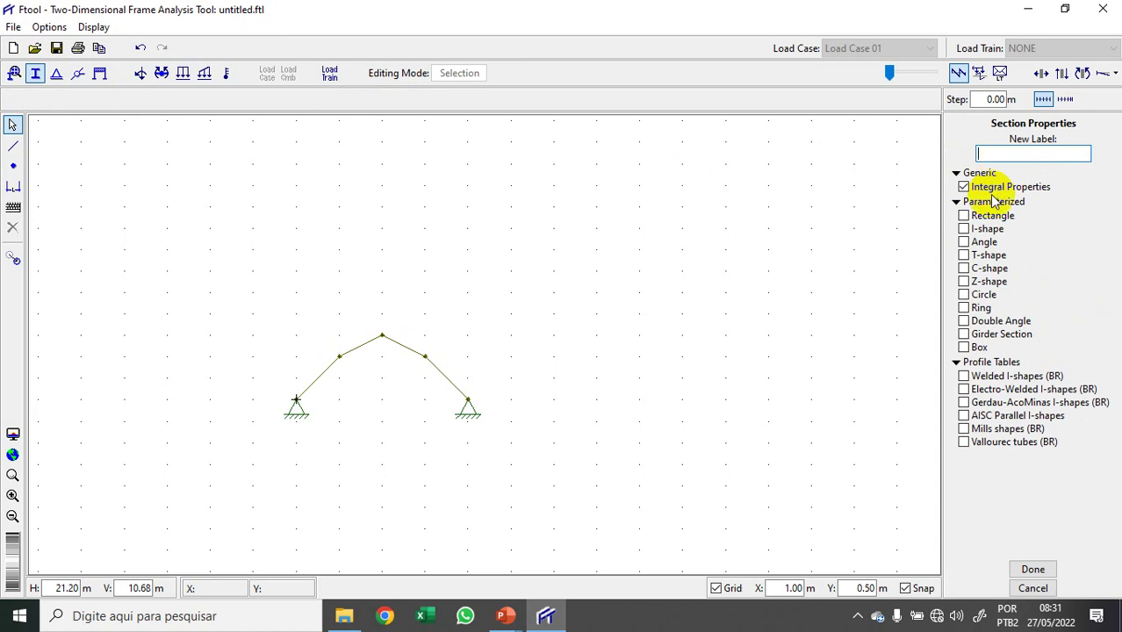
text(aaa)
click(974, 215)
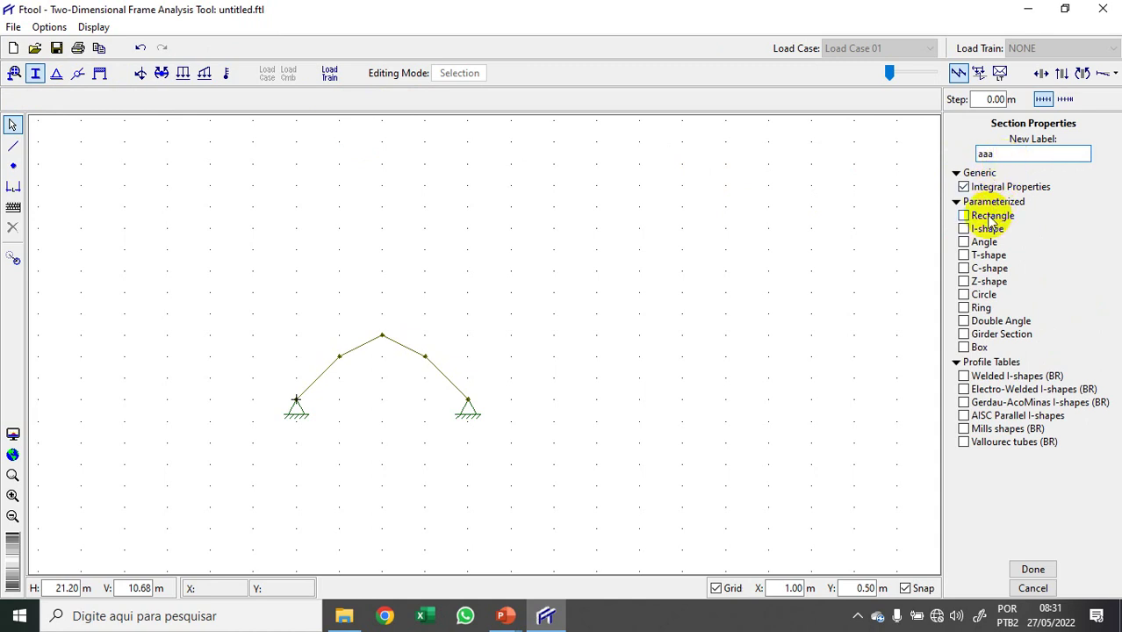
click(1050, 566)
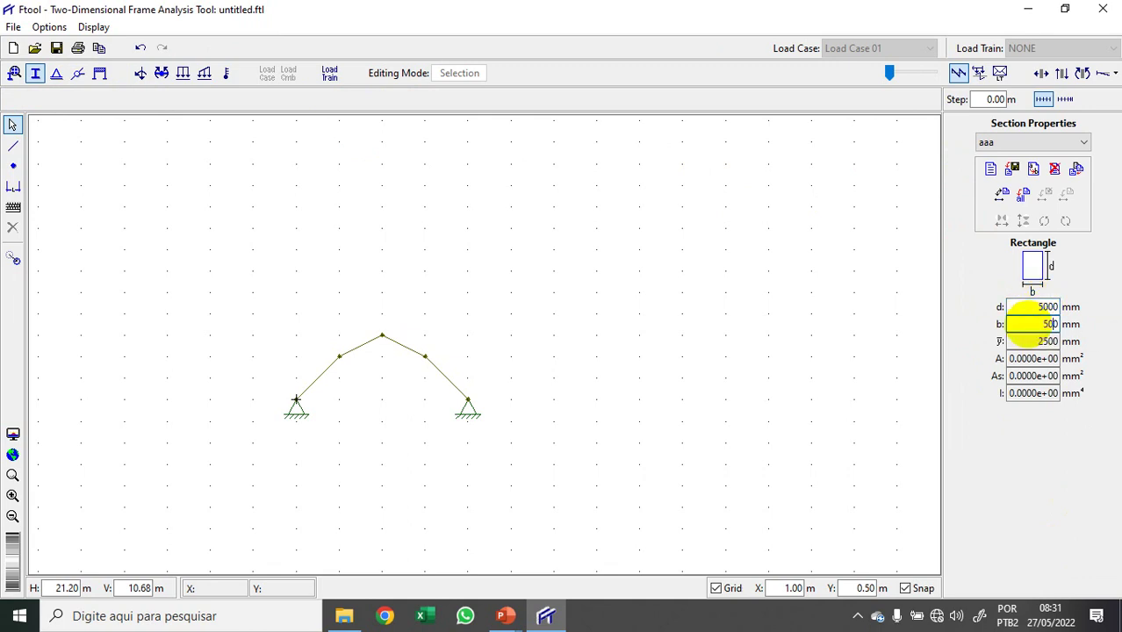
click(1003, 194)
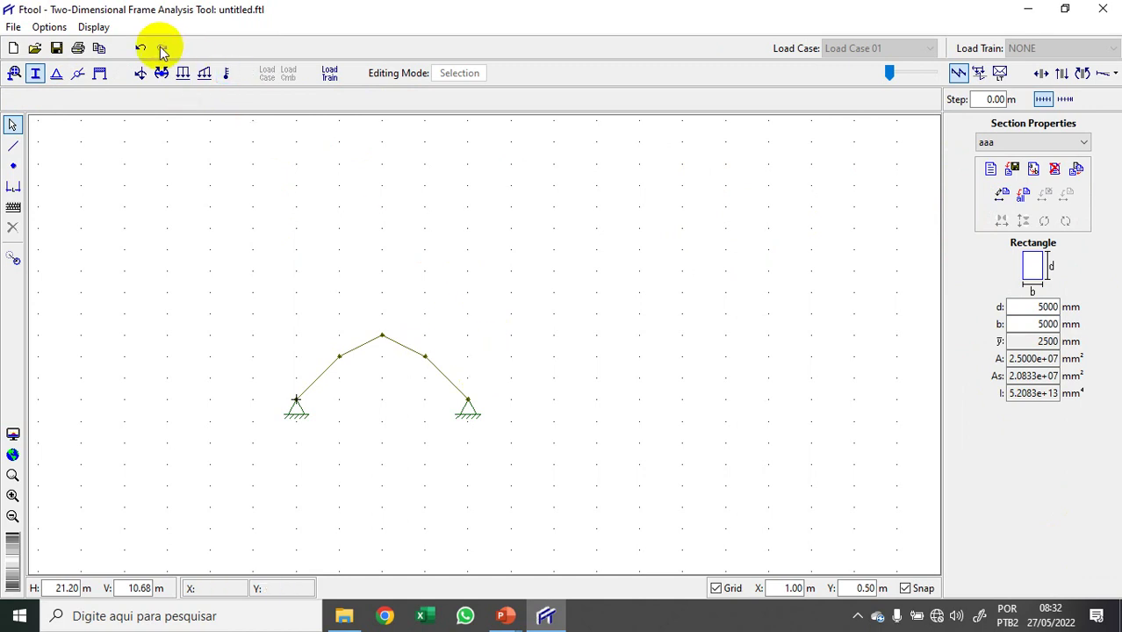
Create a nodal load labelled "FIA" with Fy -20 kN and apply it to the left support node.
click(140, 73)
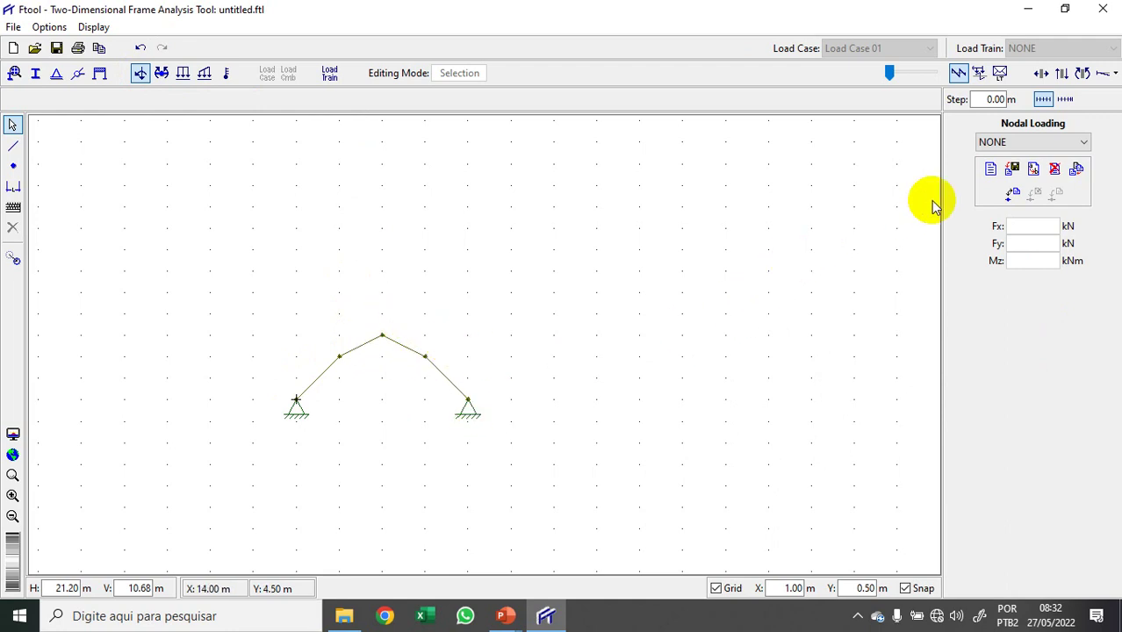
click(990, 172)
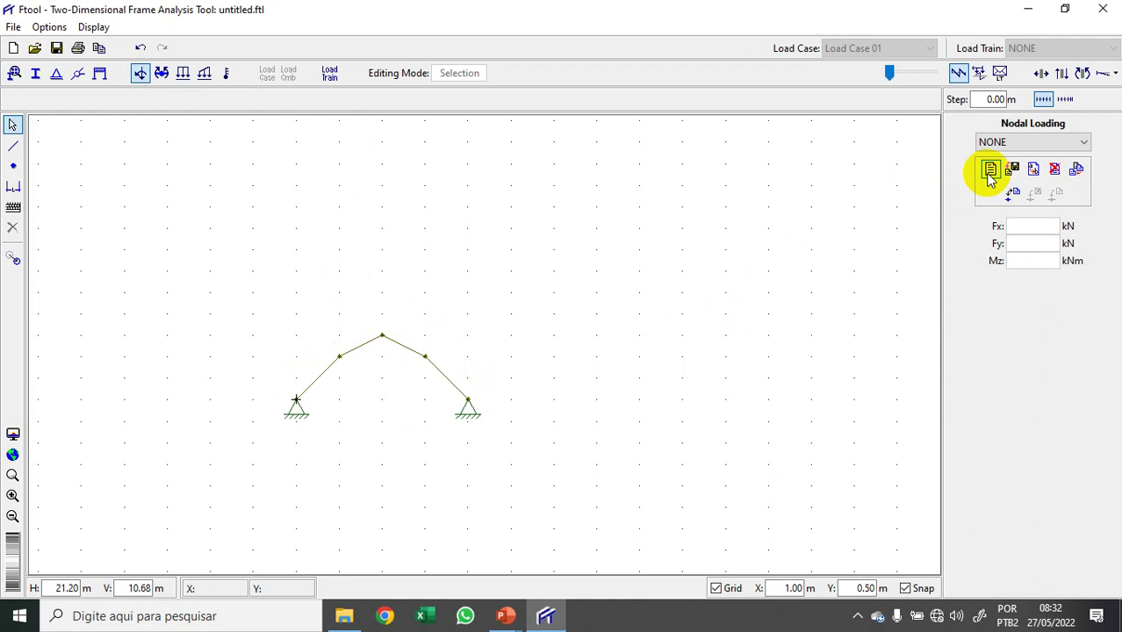
click(990, 171)
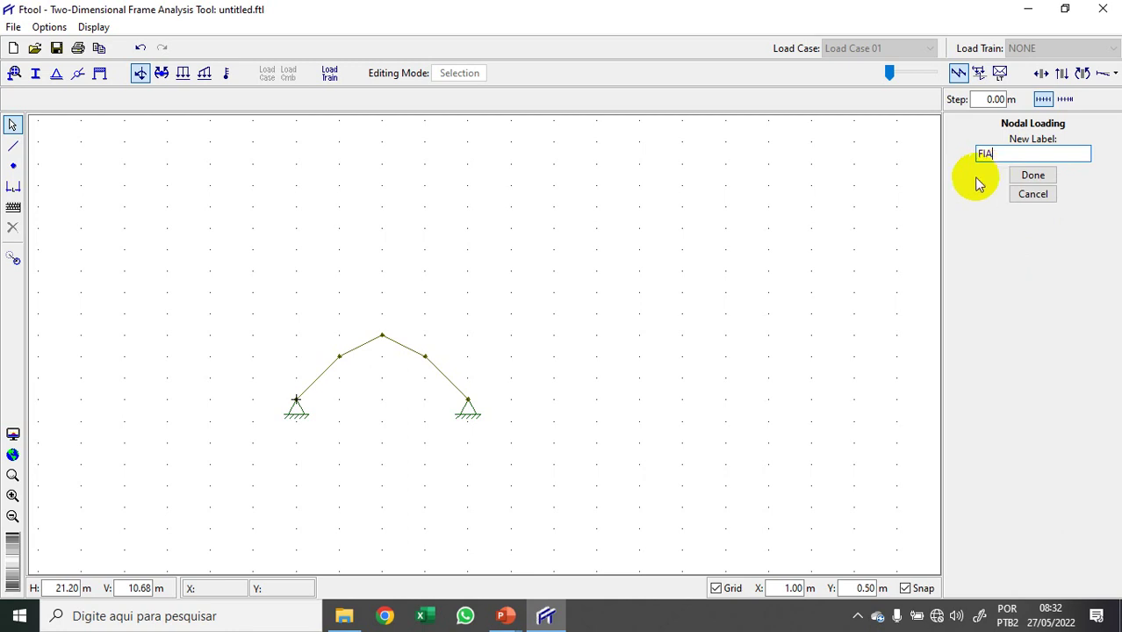
click(296, 399)
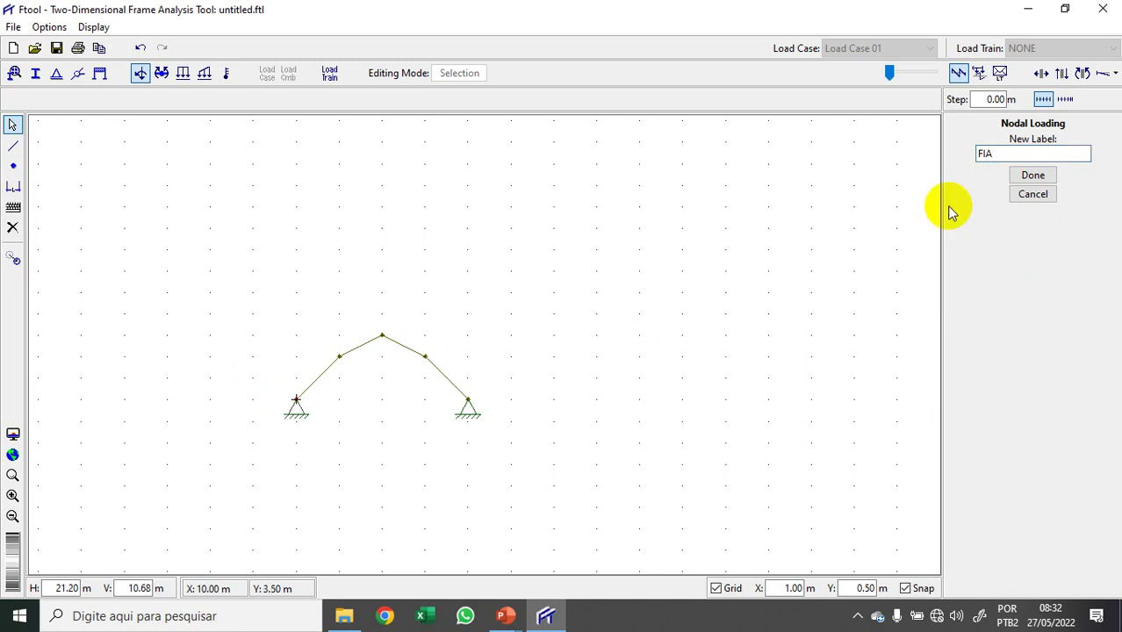
click(1032, 174)
double_click(1041, 243)
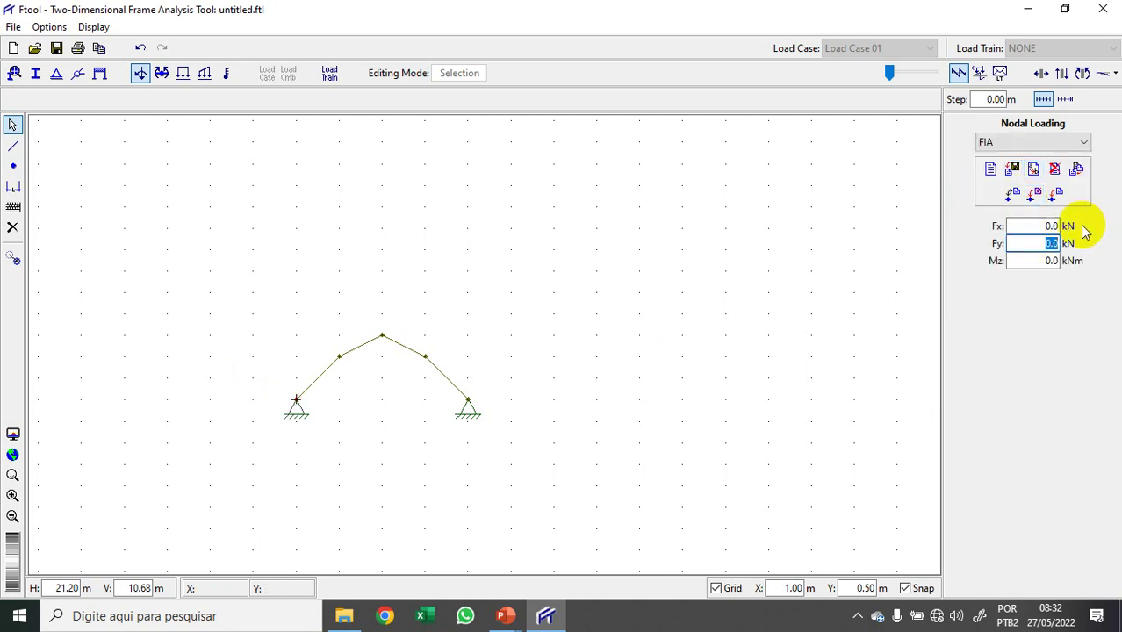
text(-20)
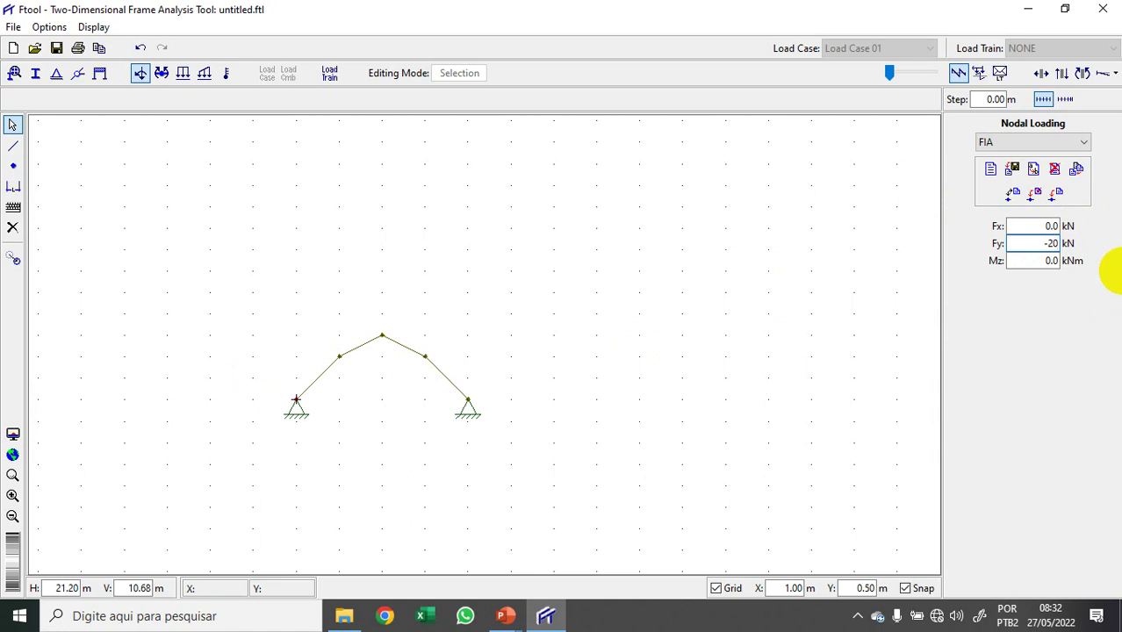
click(1055, 193)
Apply the -20 kN nodal load to the right support node as well.
click(339, 355)
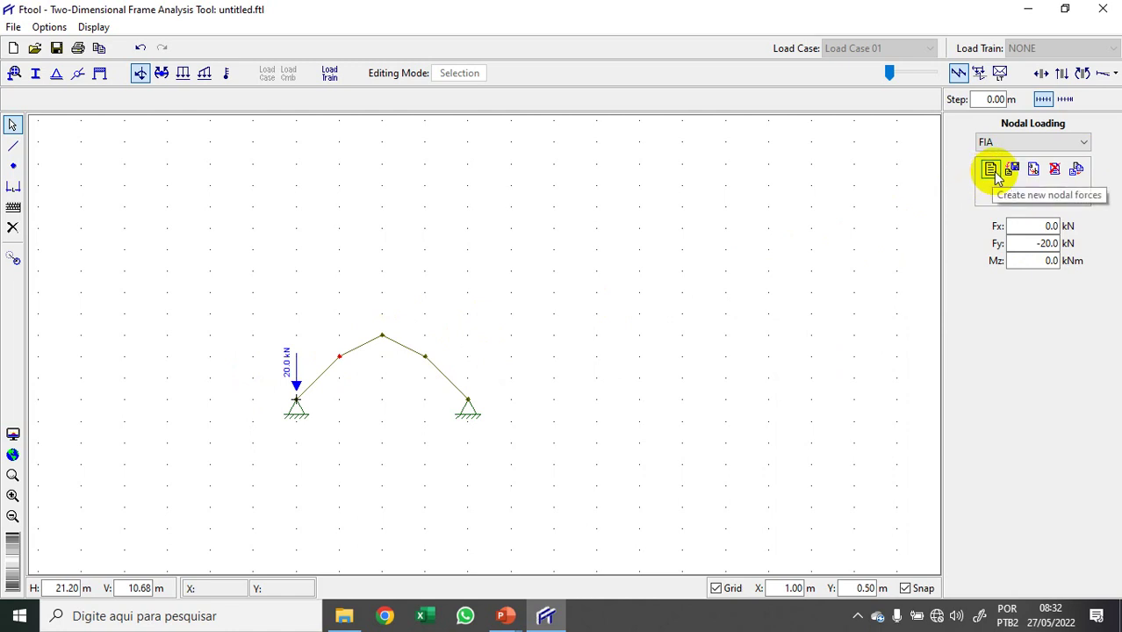
click(468, 402)
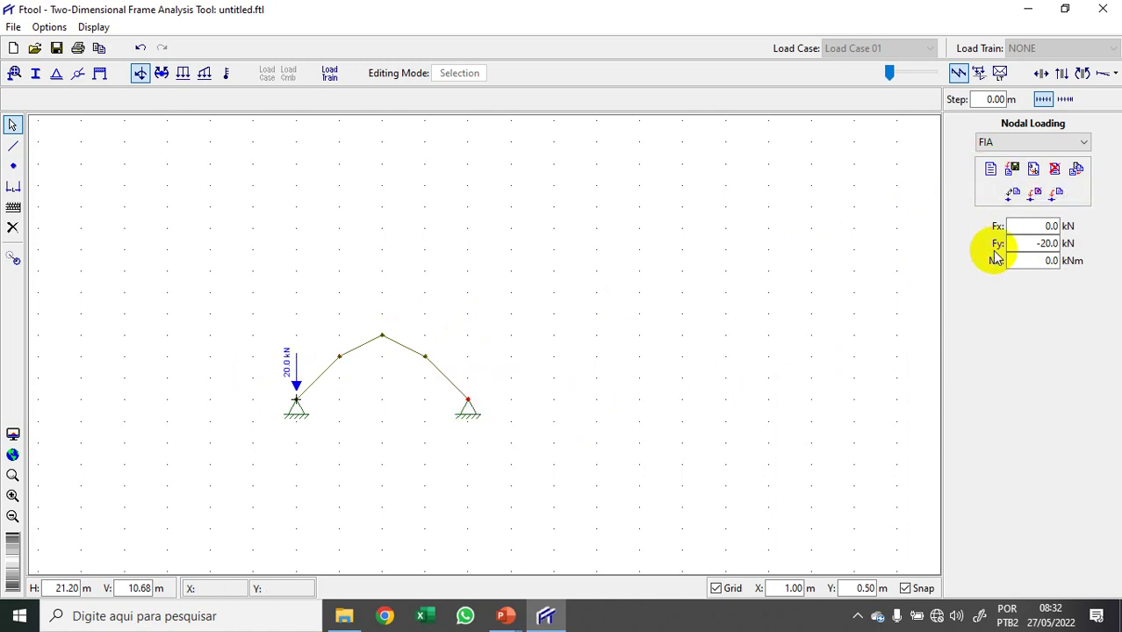
click(1055, 193)
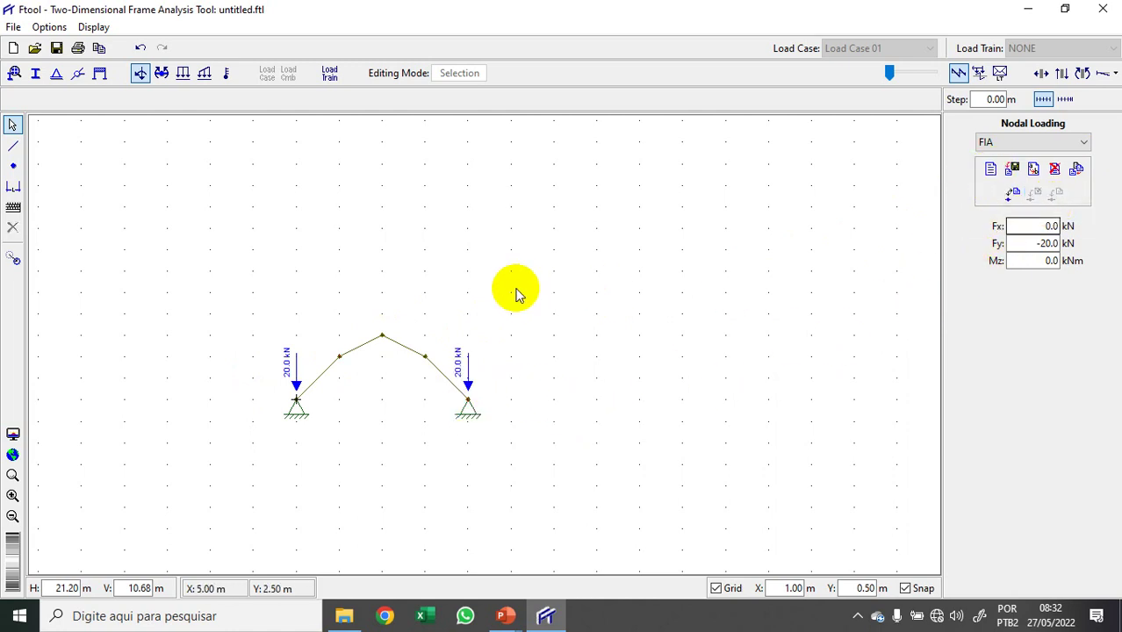
Create a nodal load labelled "F2A" with Fy -40 kN and apply it to the three upper arch nodes.
click(339, 356)
shift+click(382, 335)
shift+click(426, 357)
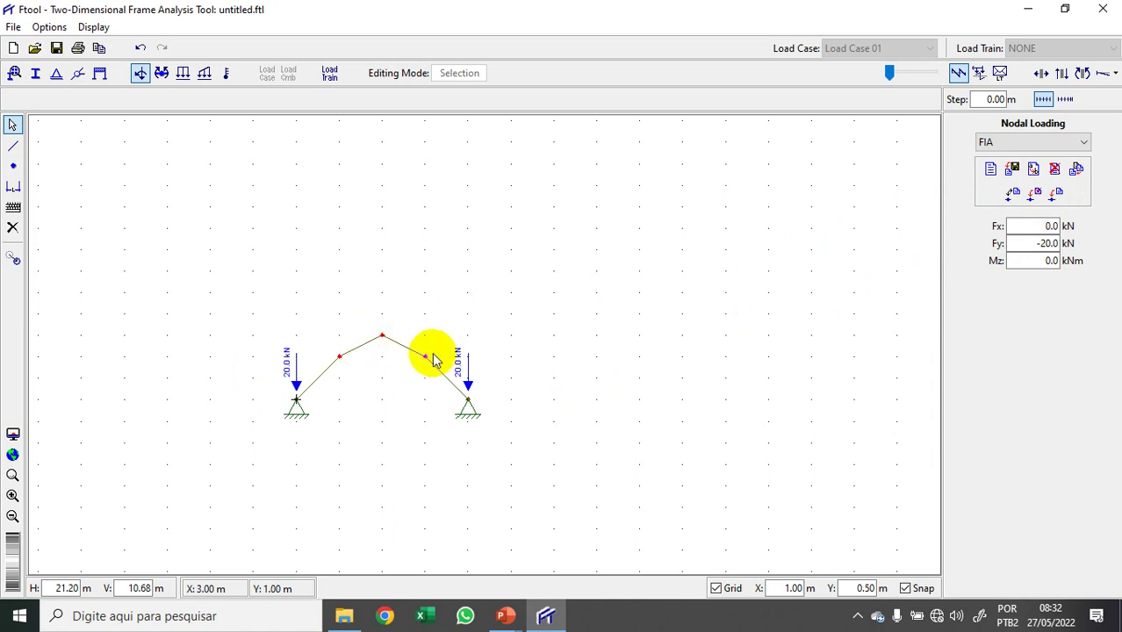
click(991, 168)
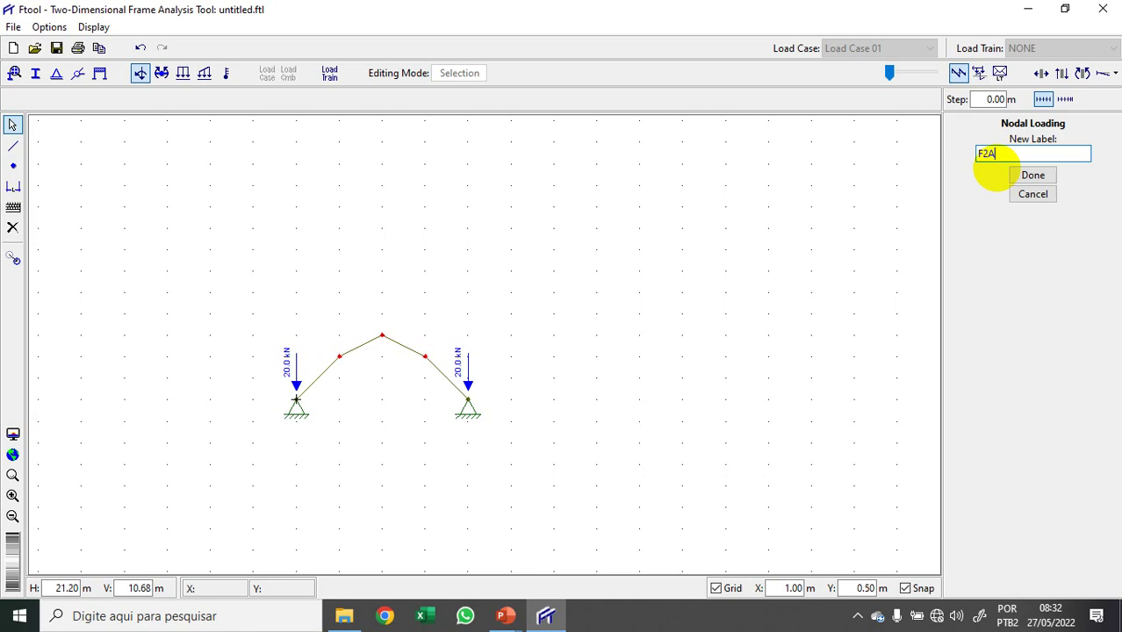
click(1032, 174)
drag(1032, 246, 1072, 247)
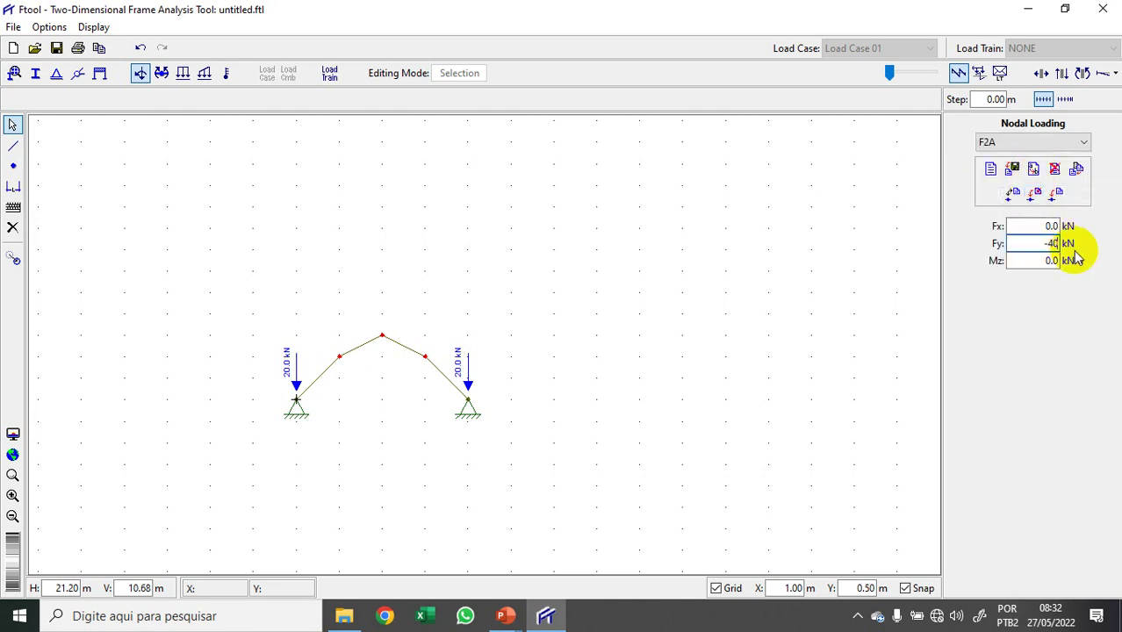
click(1057, 194)
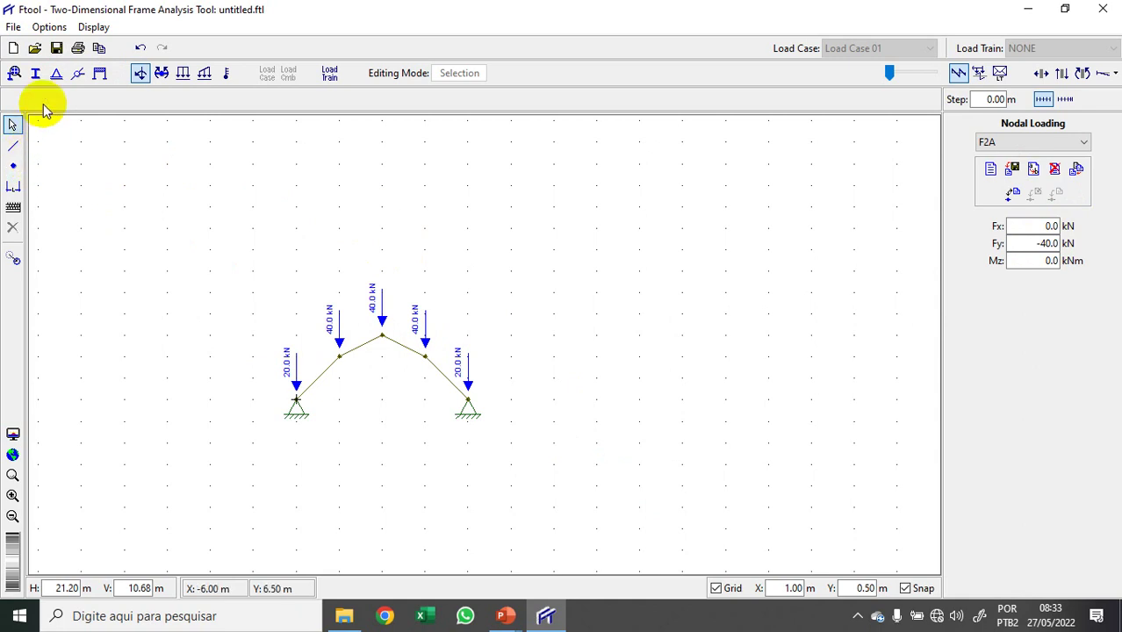
Copy the whole loaded arch repeatedly with a DX of 6 m, leaving the originals in place, to form a row of seven arches.
click(13, 260)
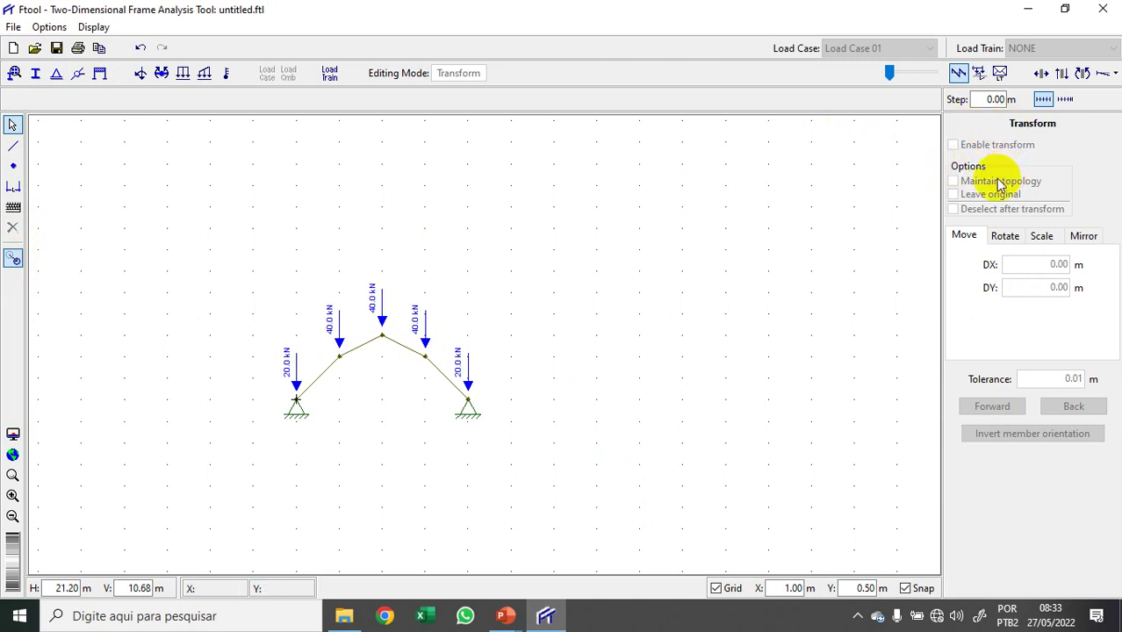
drag(209, 241, 566, 465)
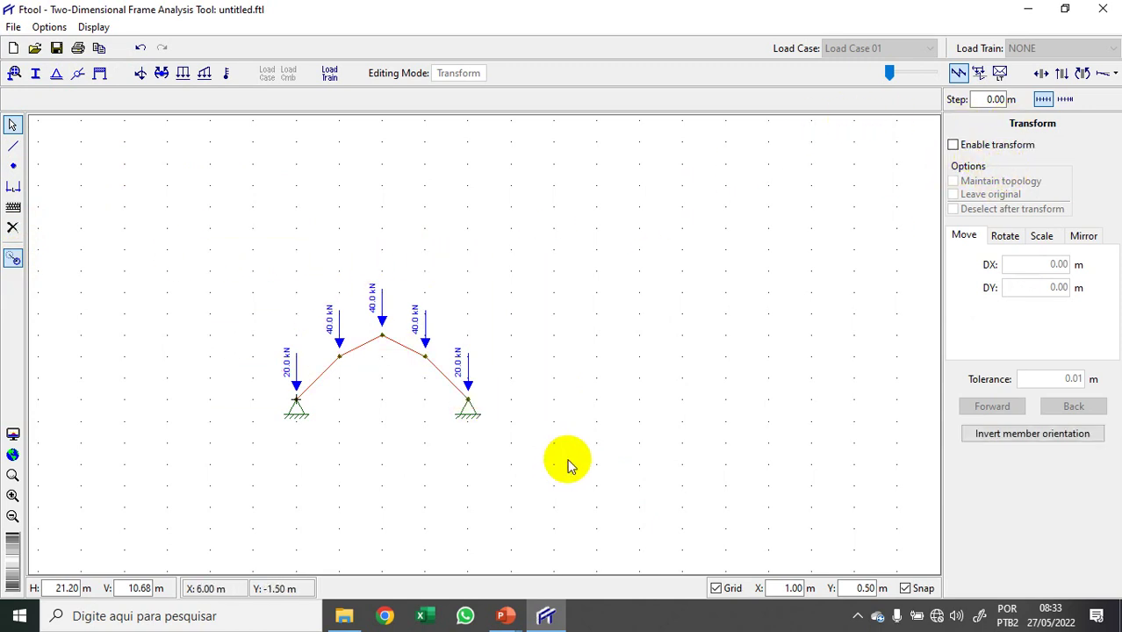
click(970, 149)
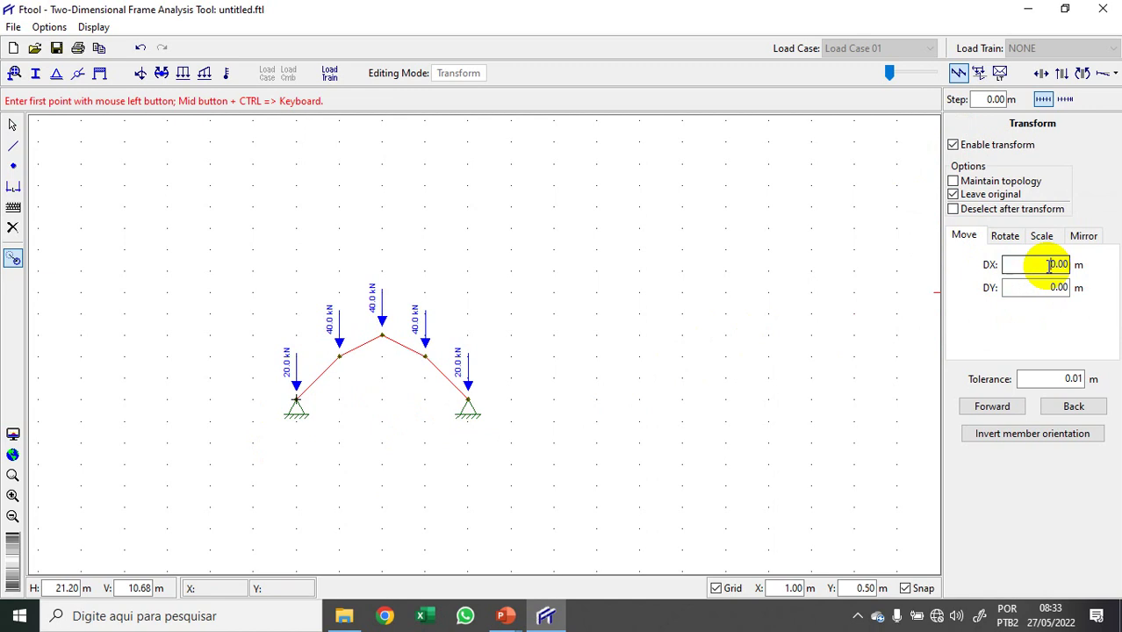
drag(1049, 265, 1080, 265)
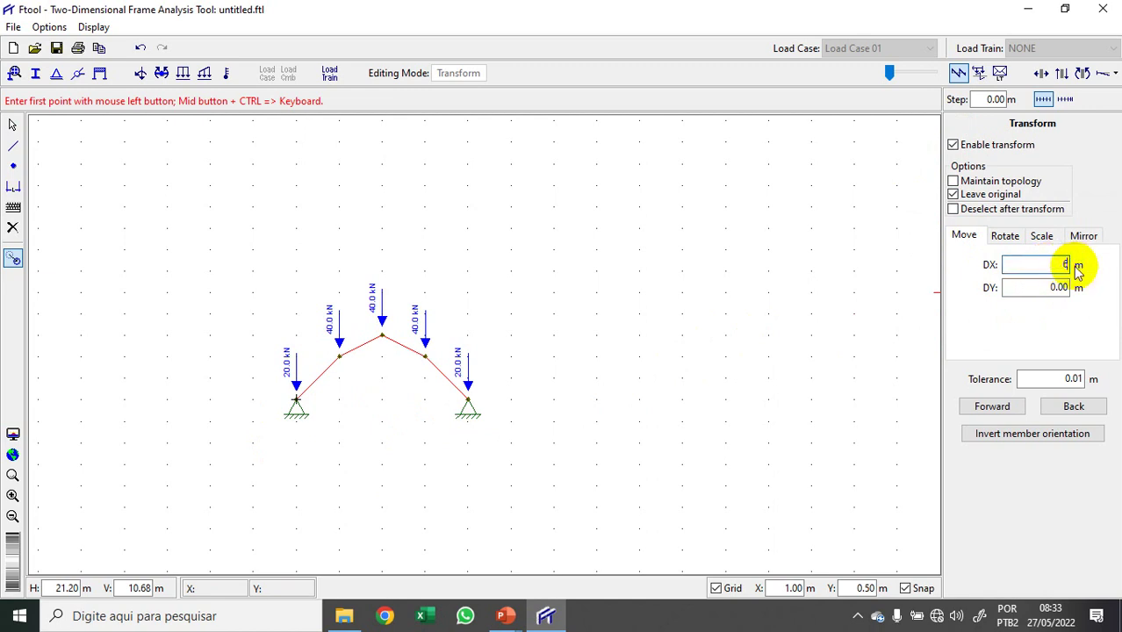
click(996, 413)
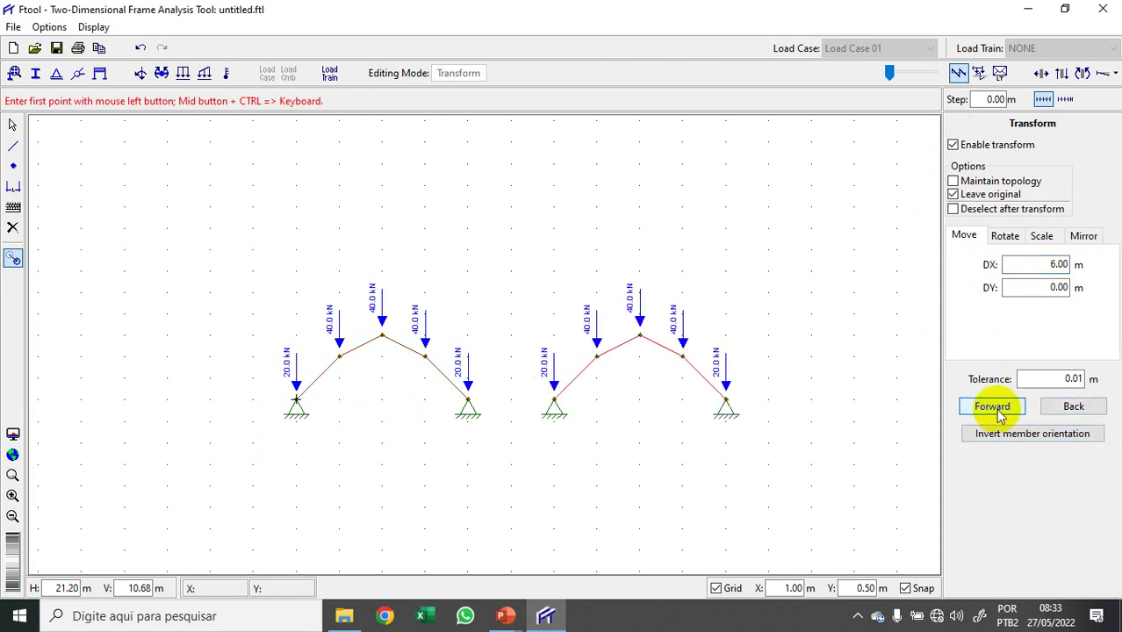
click(996, 413)
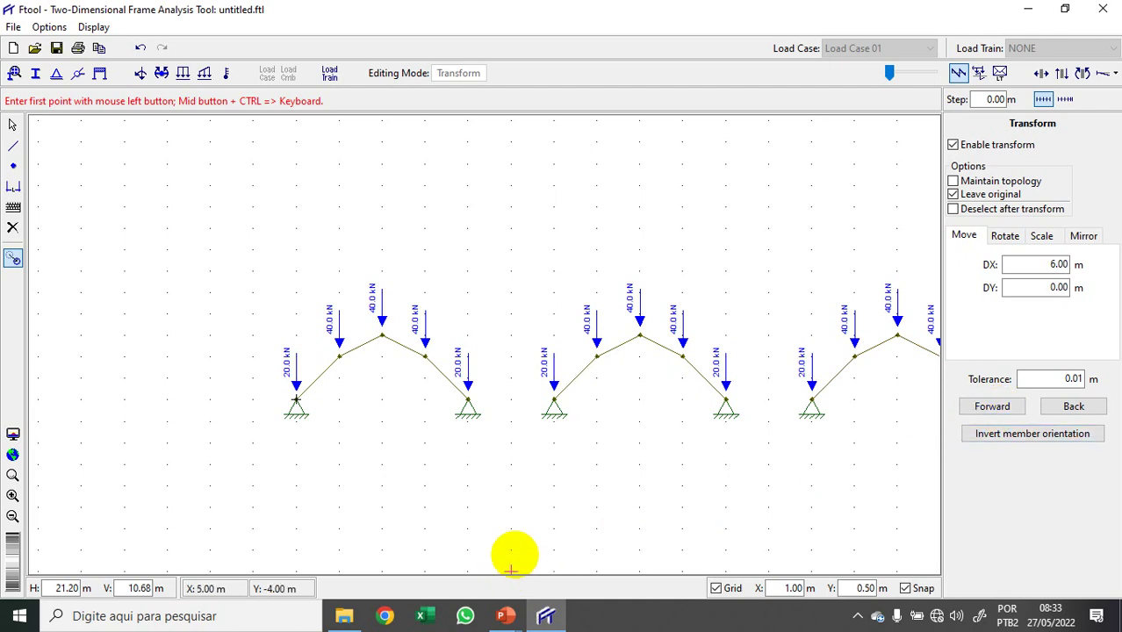
scroll(231, 326, down, 4)
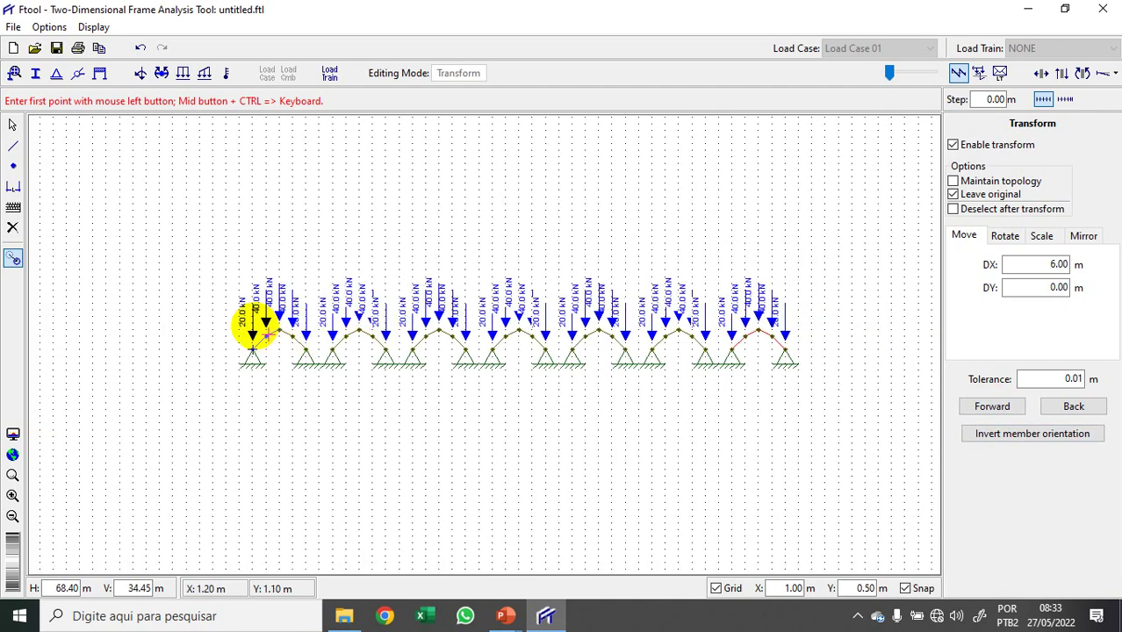
scroll(651, 311, up, 1)
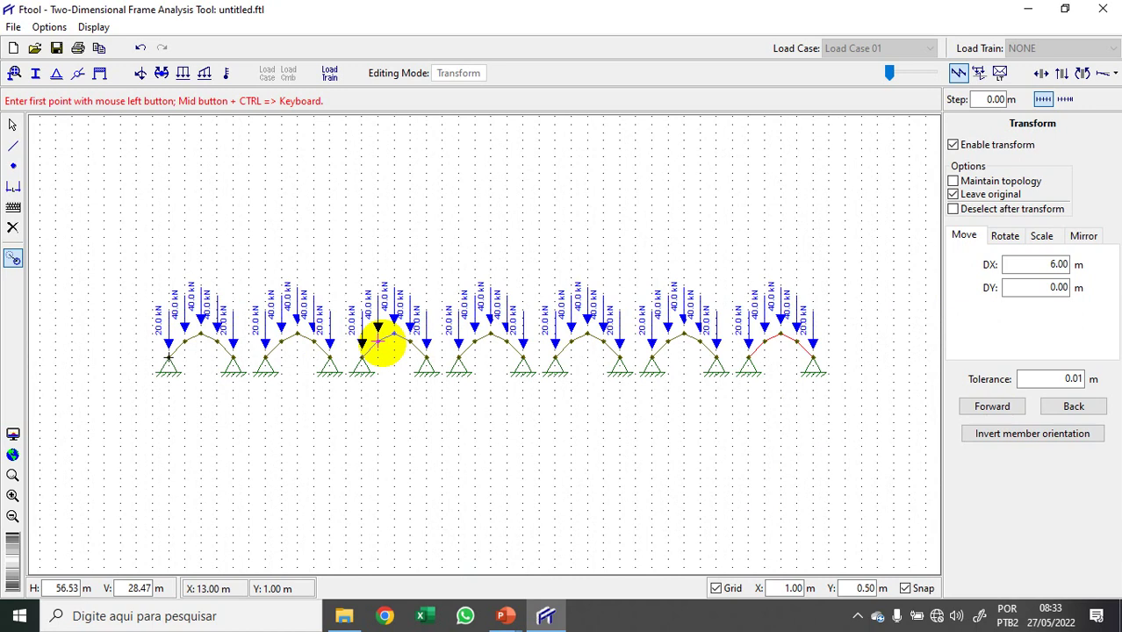
key(Escape)
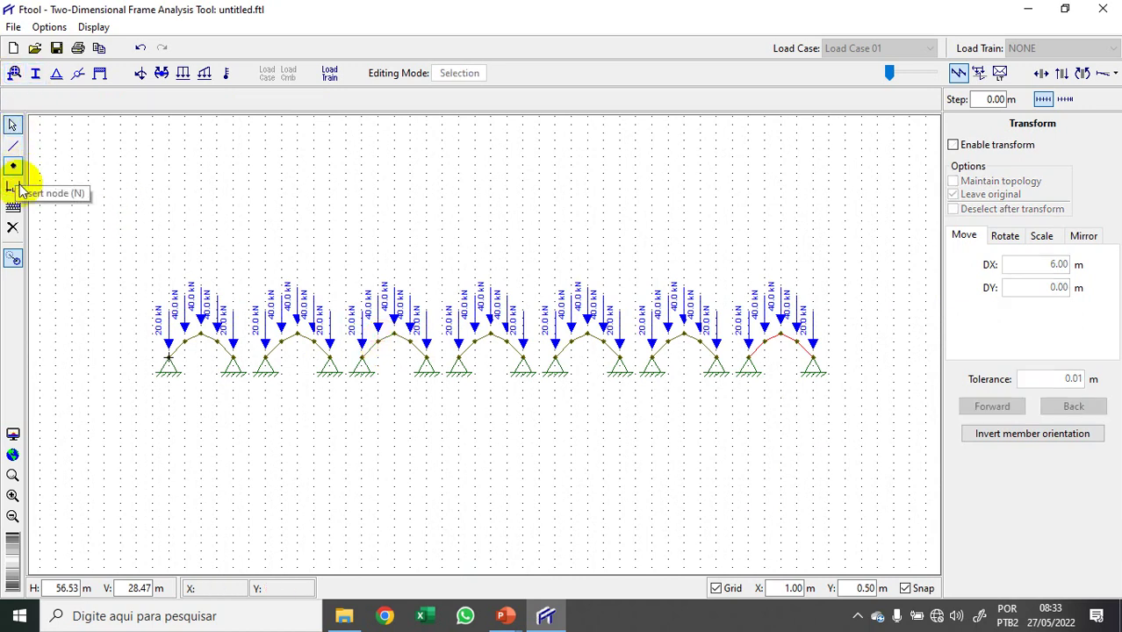
Delete the surplus seventh arch at the far end of the row.
drag(846, 424, 744, 277)
key(Delete)
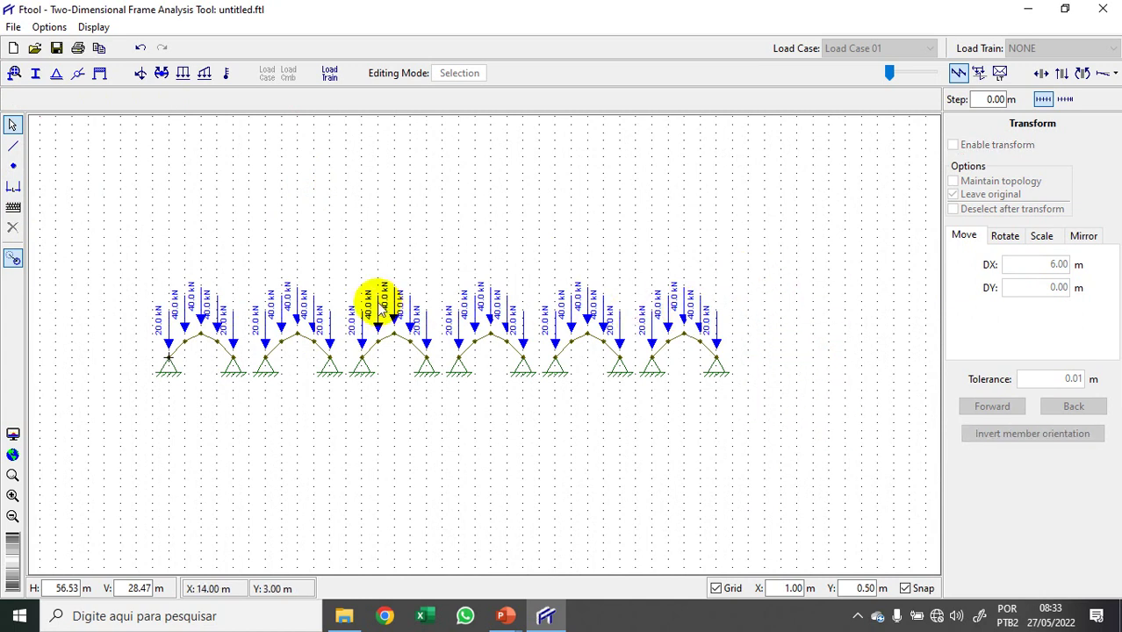
Create a nodal load labelled "F1B" with Fy -33 kN and apply it to both support nodes of the second arch.
scroll(382, 309, up, 3)
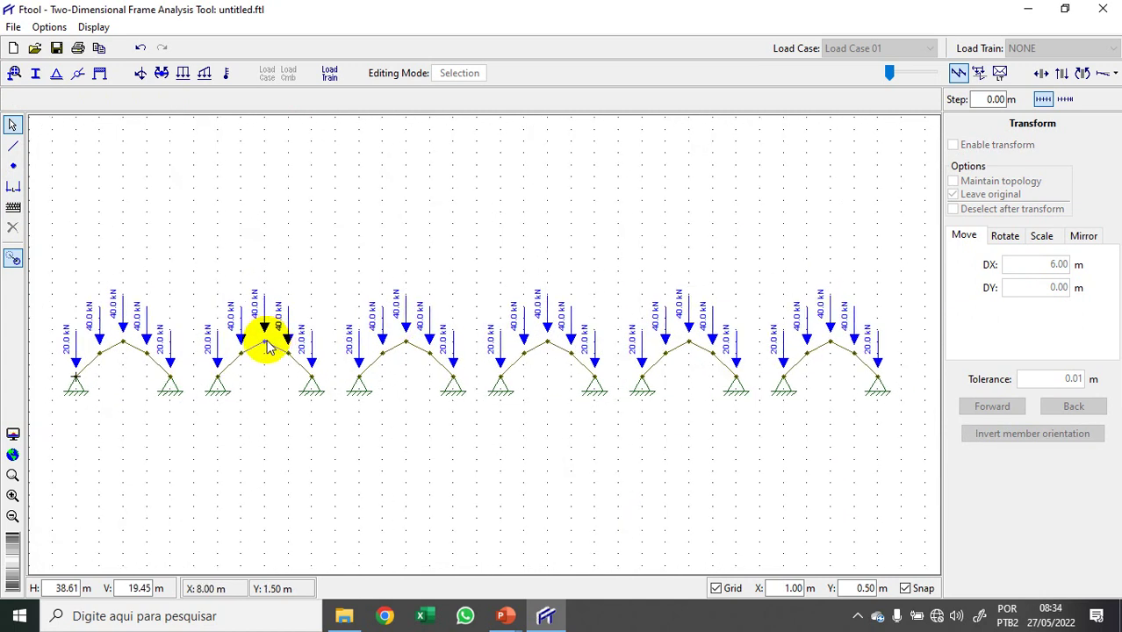
click(217, 379)
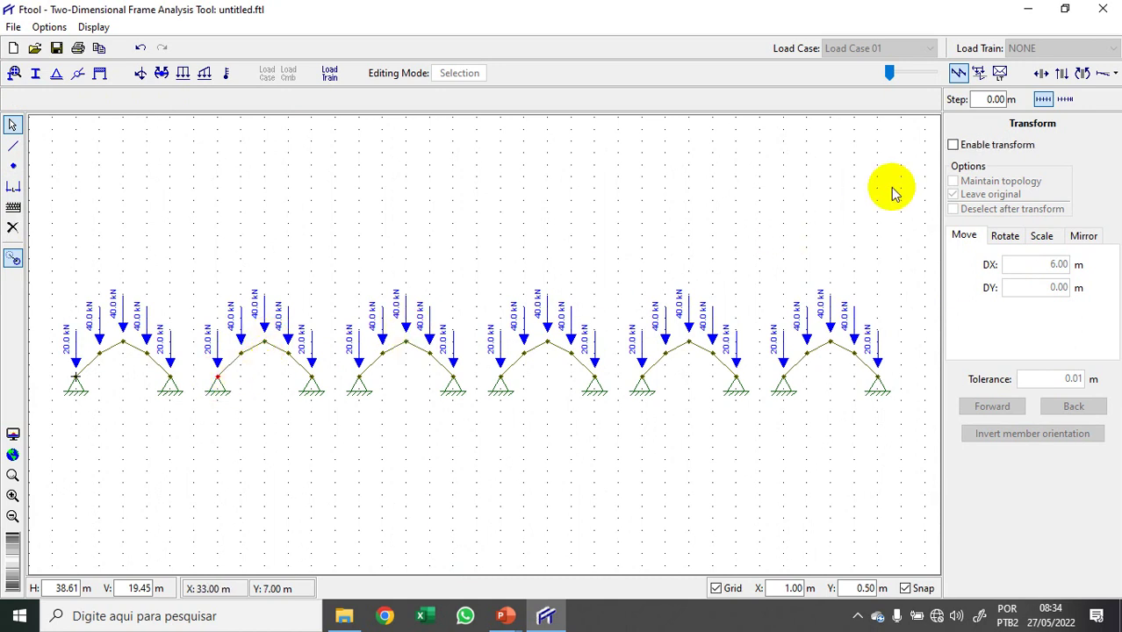
click(138, 74)
click(992, 170)
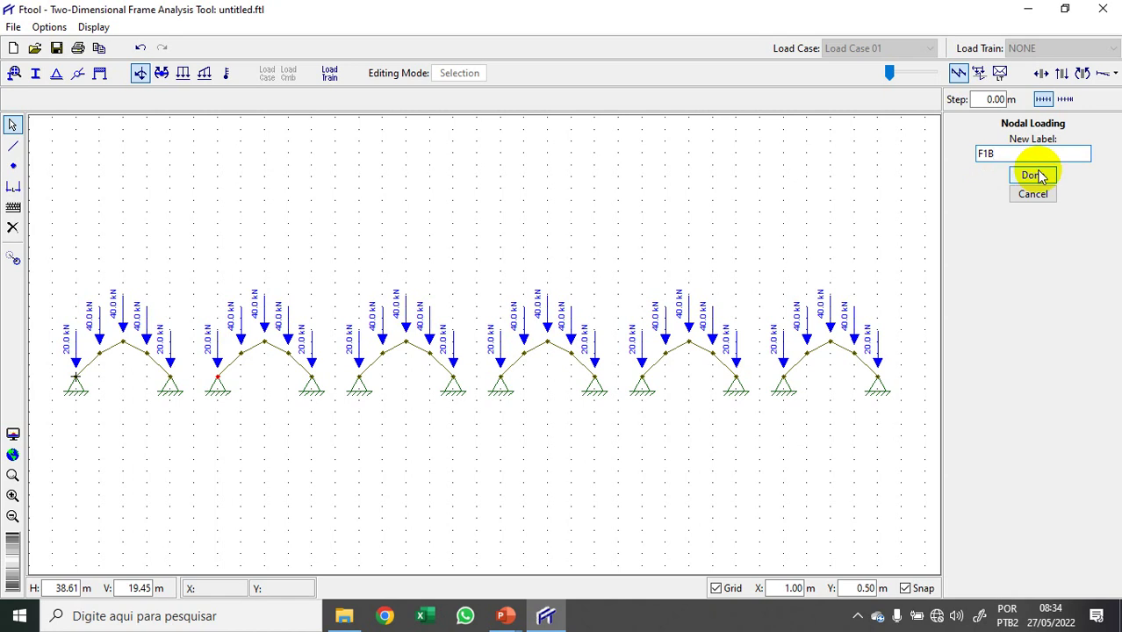
key(alt+Tab)
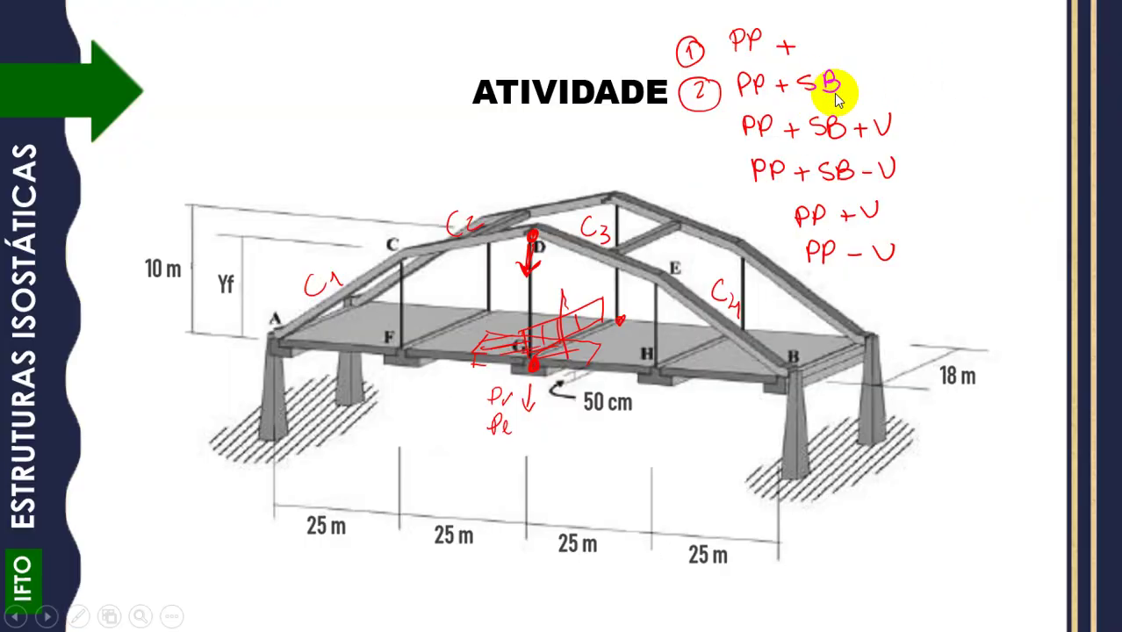
key(alt+Tab)
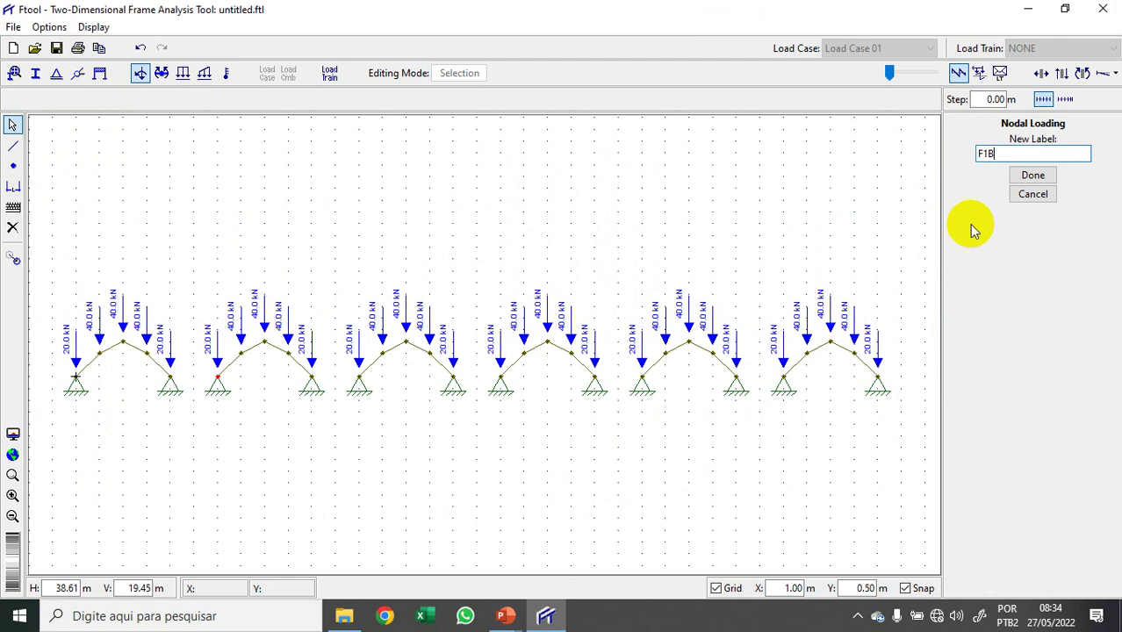
click(1032, 176)
double_click(1050, 241)
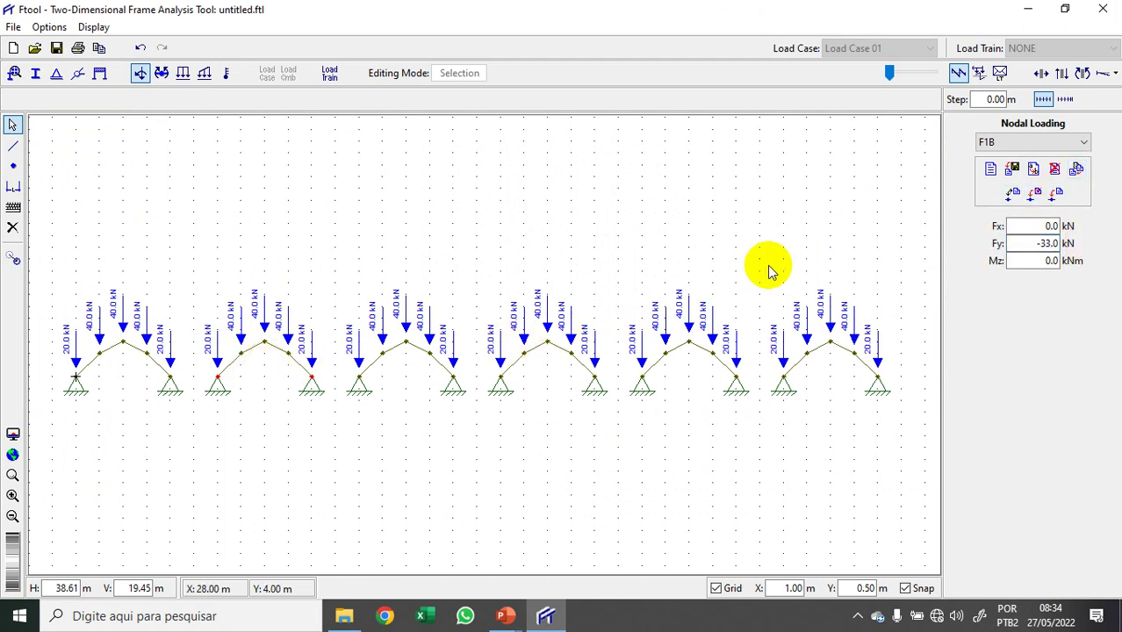
click(1054, 194)
Create a nodal load labelled "F2B" with Fy -66 kN and apply it to the second arch's three upper nodes.
scroll(212, 343, up, 1)
click(289, 342)
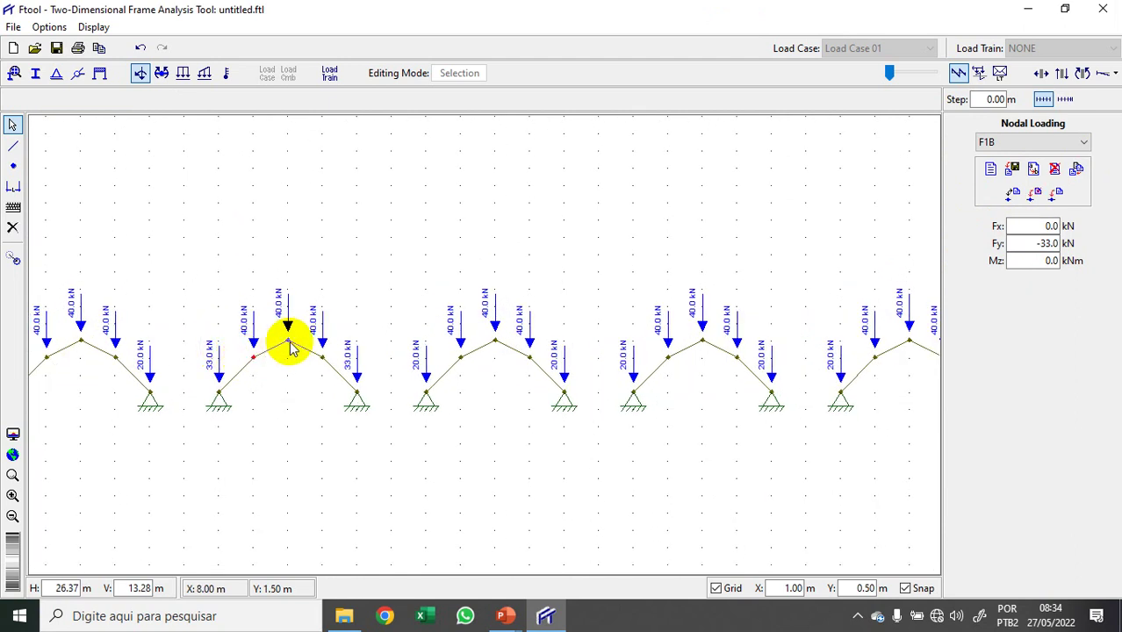
click(323, 358)
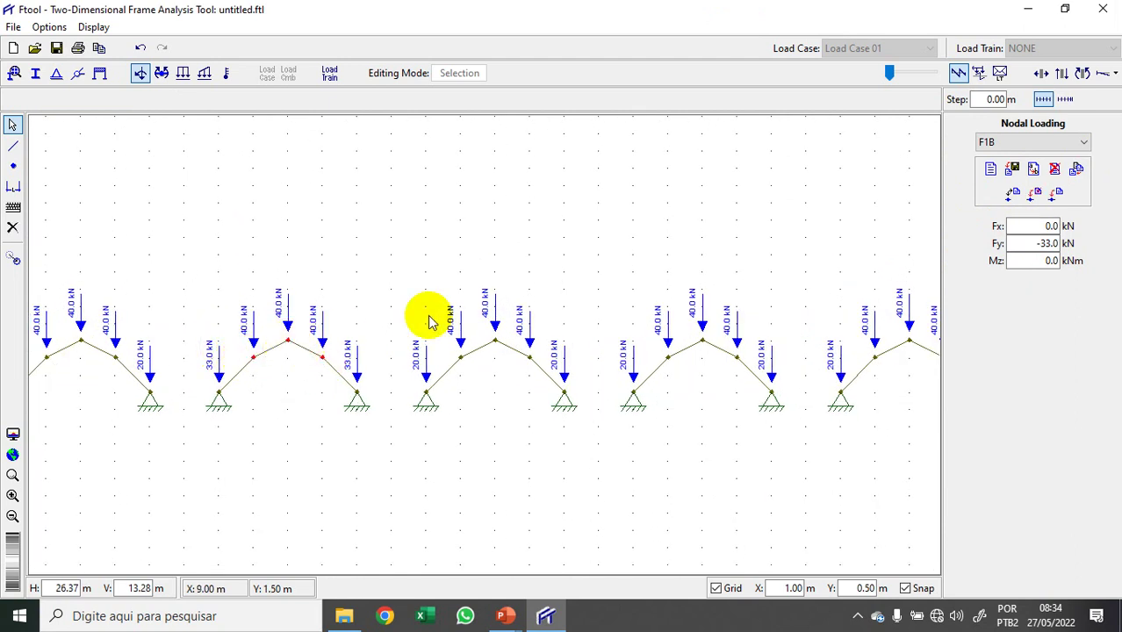
click(991, 169)
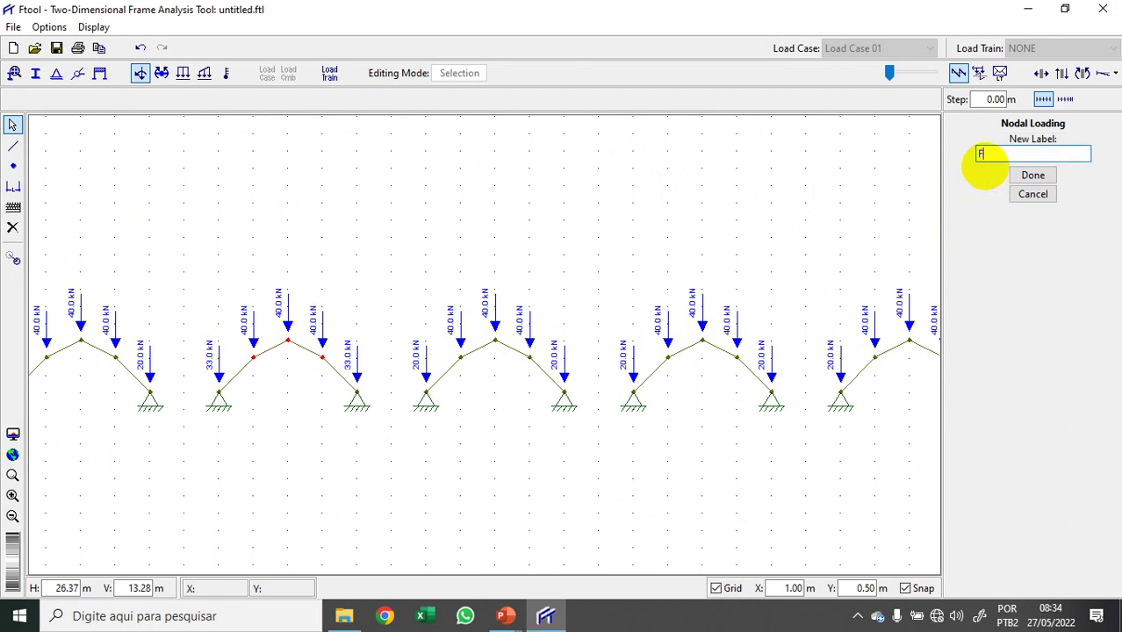
text(F2B)
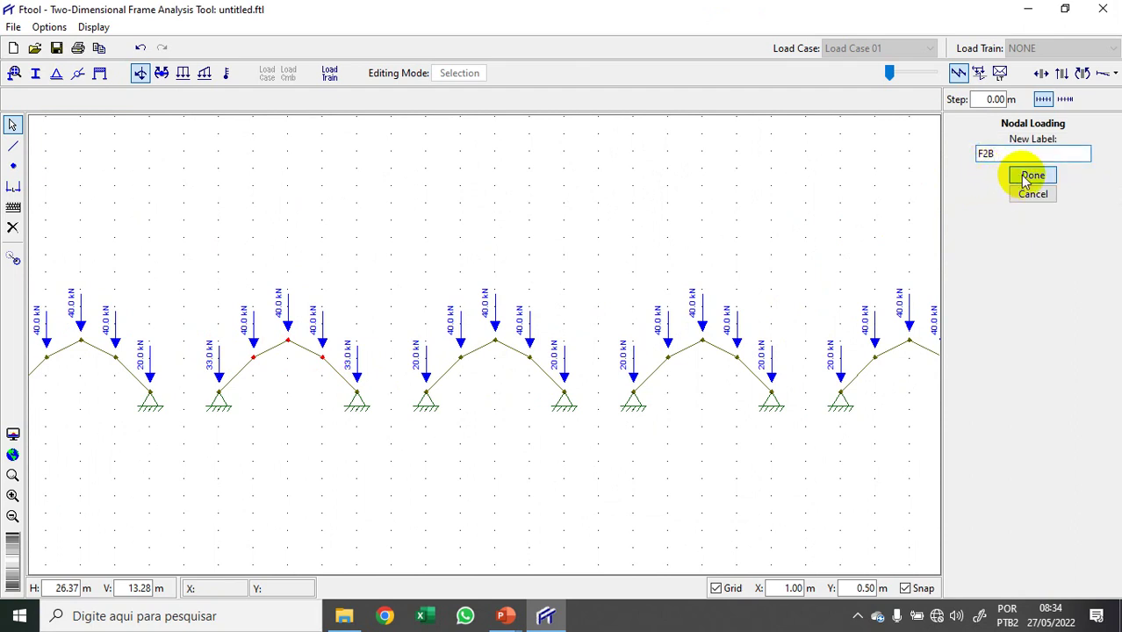
click(1029, 173)
click(1051, 243)
double_click(1051, 243)
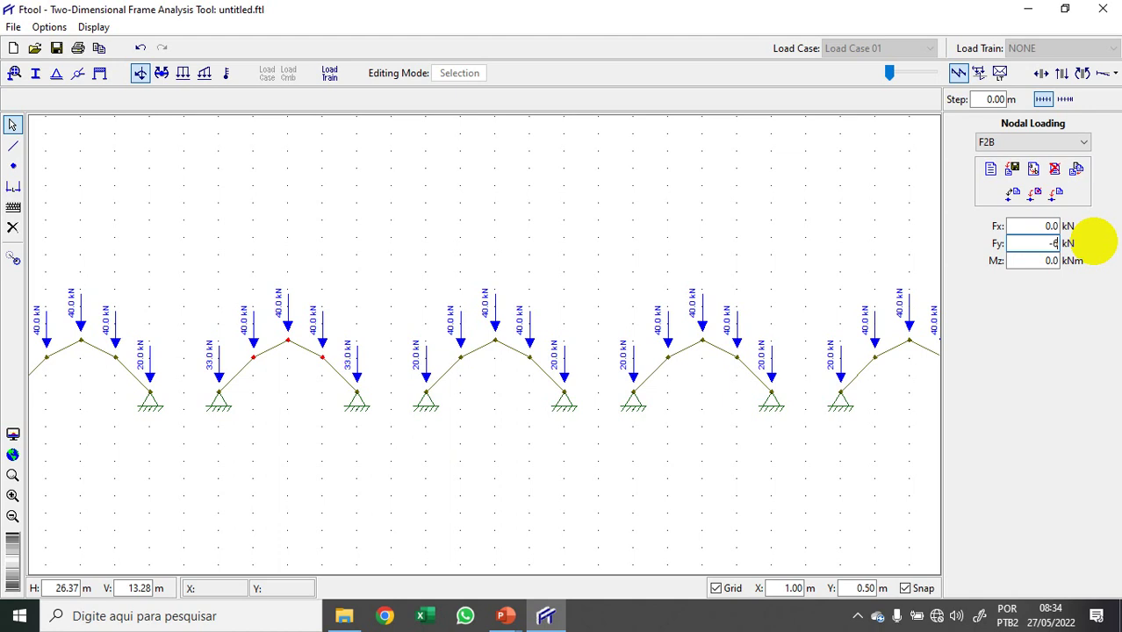
text(-66)
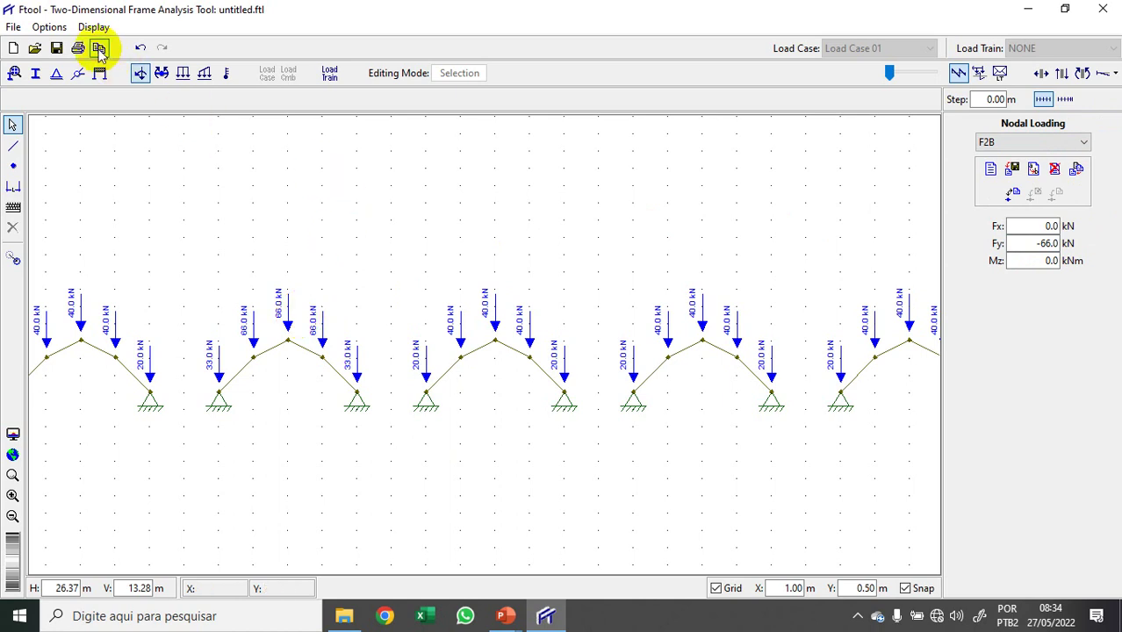
Save the model as "TESTE FTOOL".
click(57, 48)
text(TESTE FTOL)
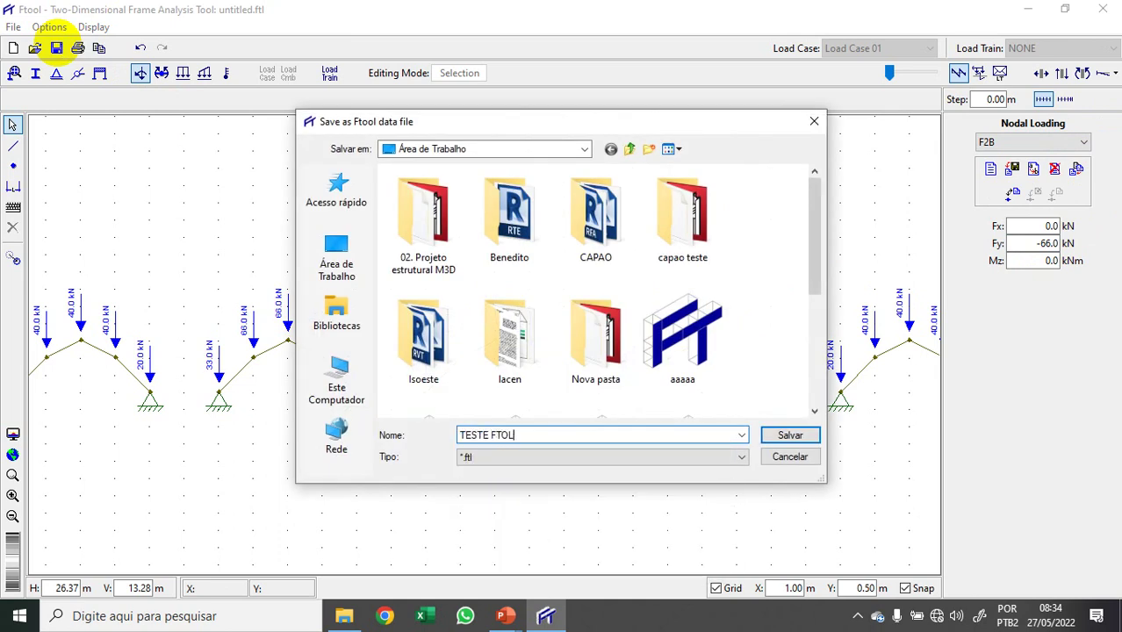
key(Return)
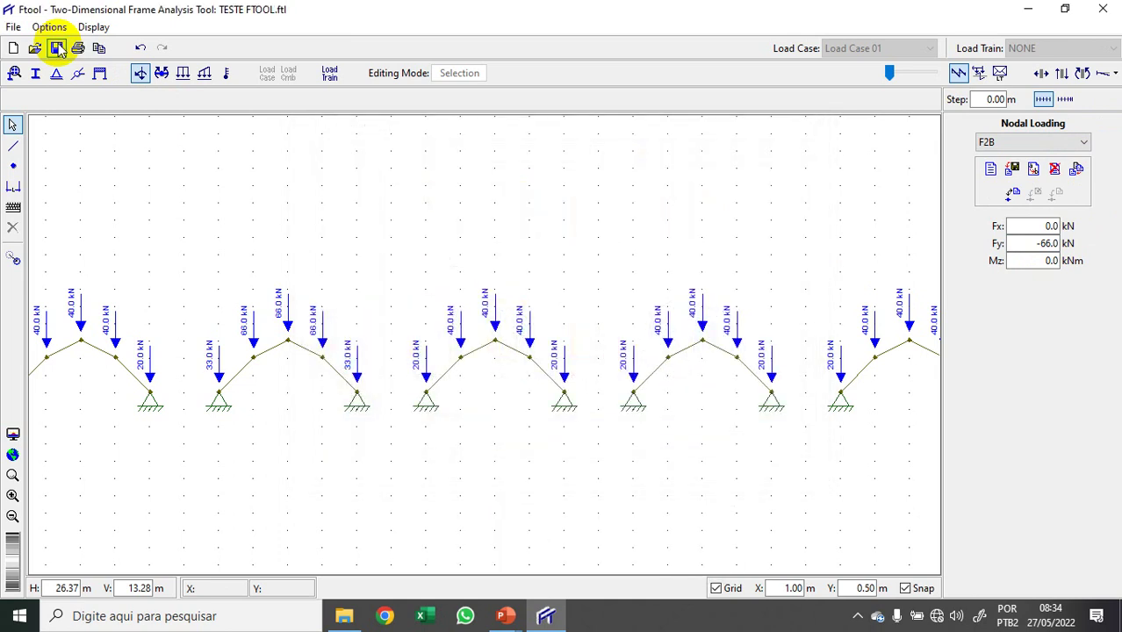
Display the axial force diagrams at a reduced diagram scale and examine the member forces of the first two arches.
click(1042, 76)
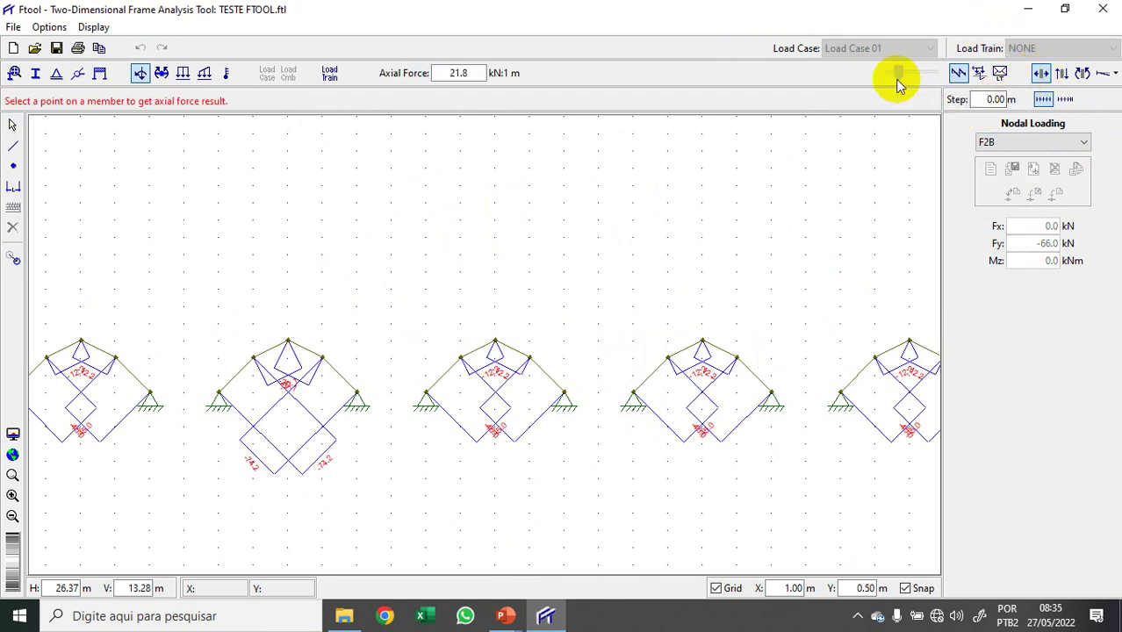
drag(899, 77, 878, 87)
scroll(376, 326, down, 2)
scroll(230, 354, up, 4)
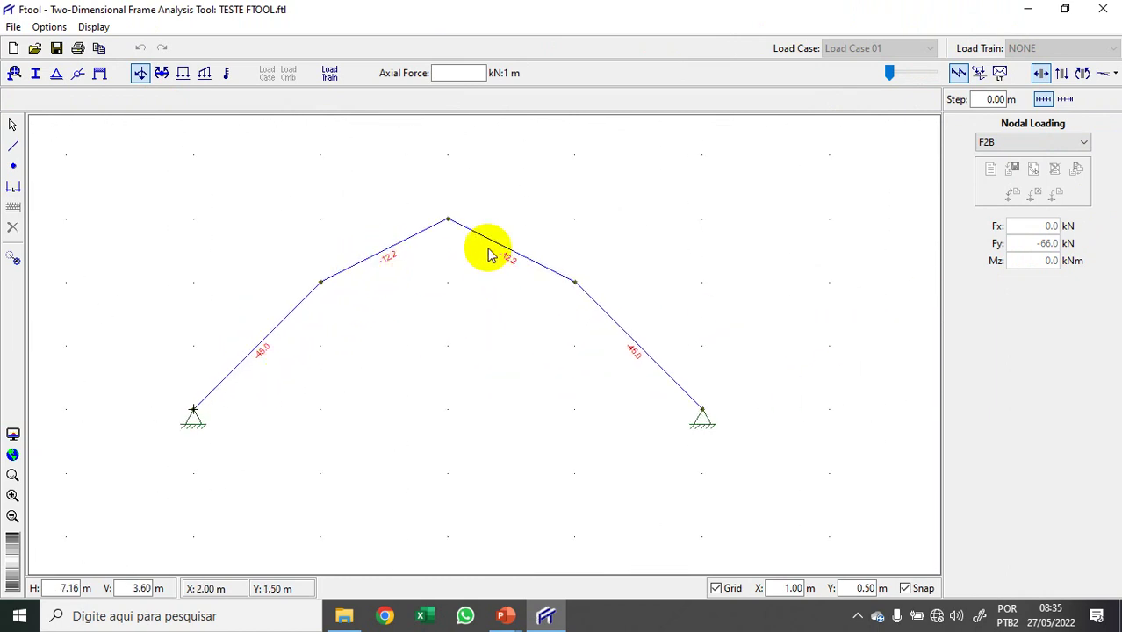
scroll(325, 316, down, 2)
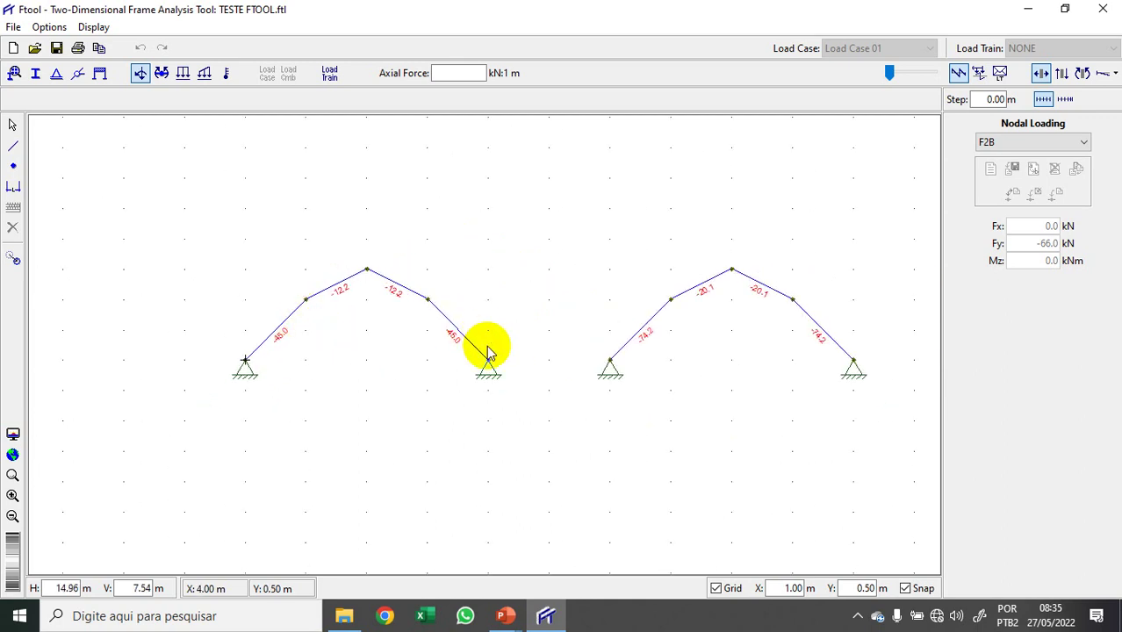
scroll(488, 347, down, 1)
scroll(737, 323, up, 2)
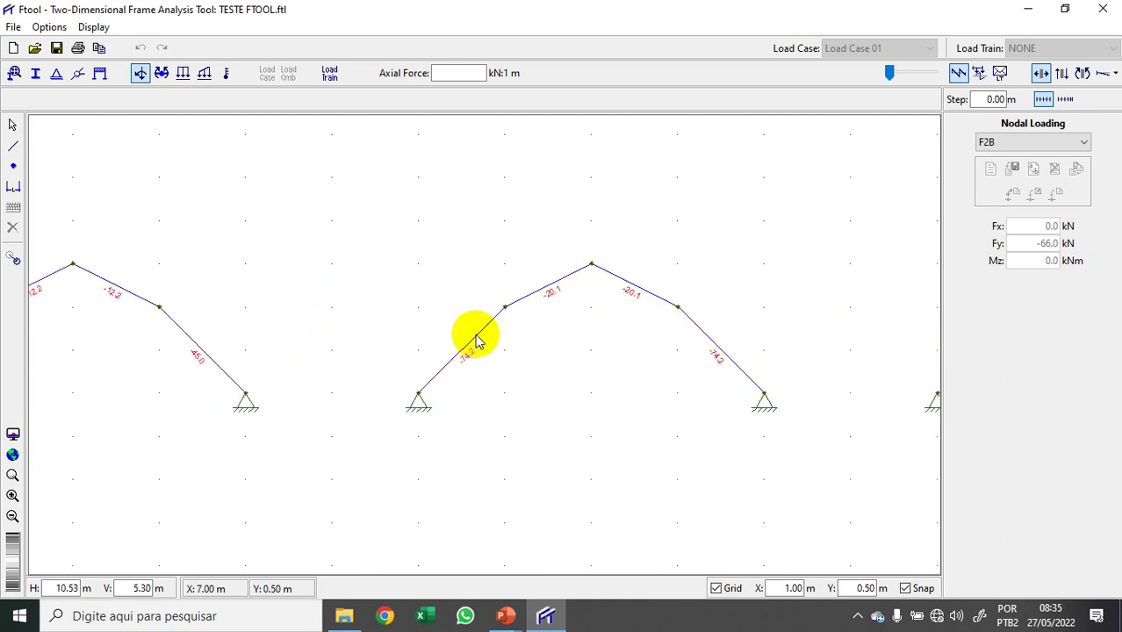
Open the text display size options.
click(92, 27)
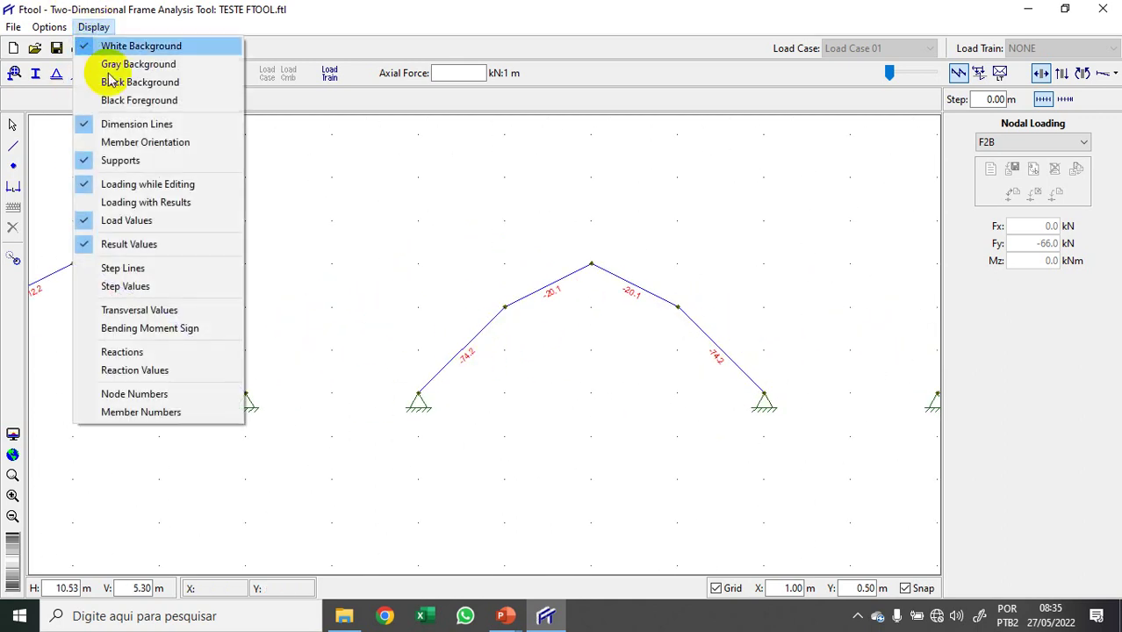
click(49, 27)
mouse_move(281, 105)
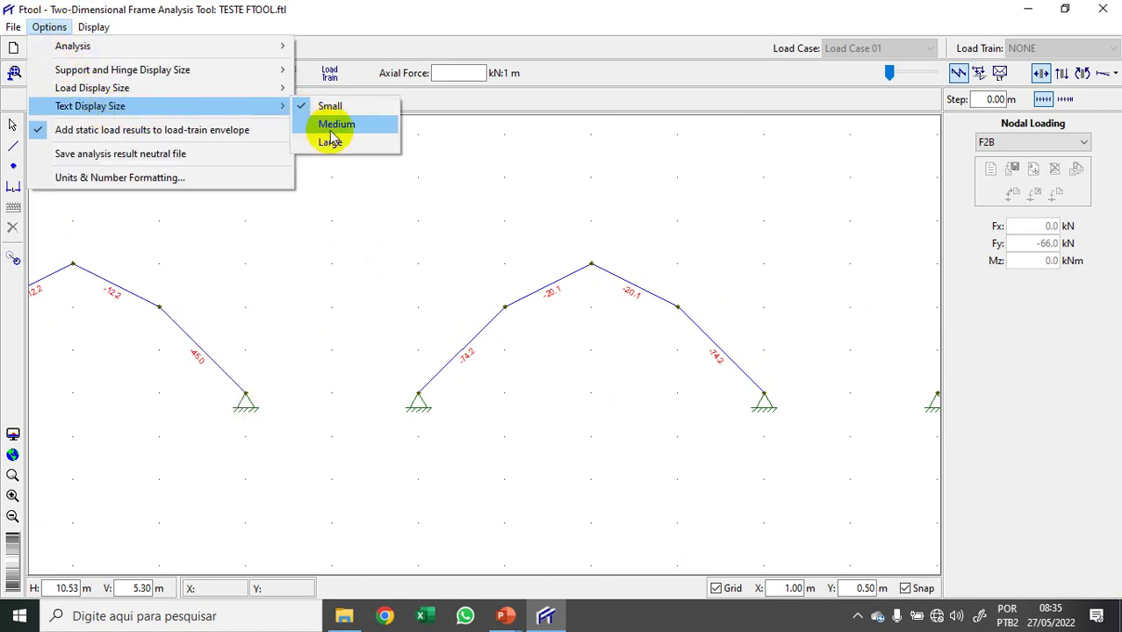